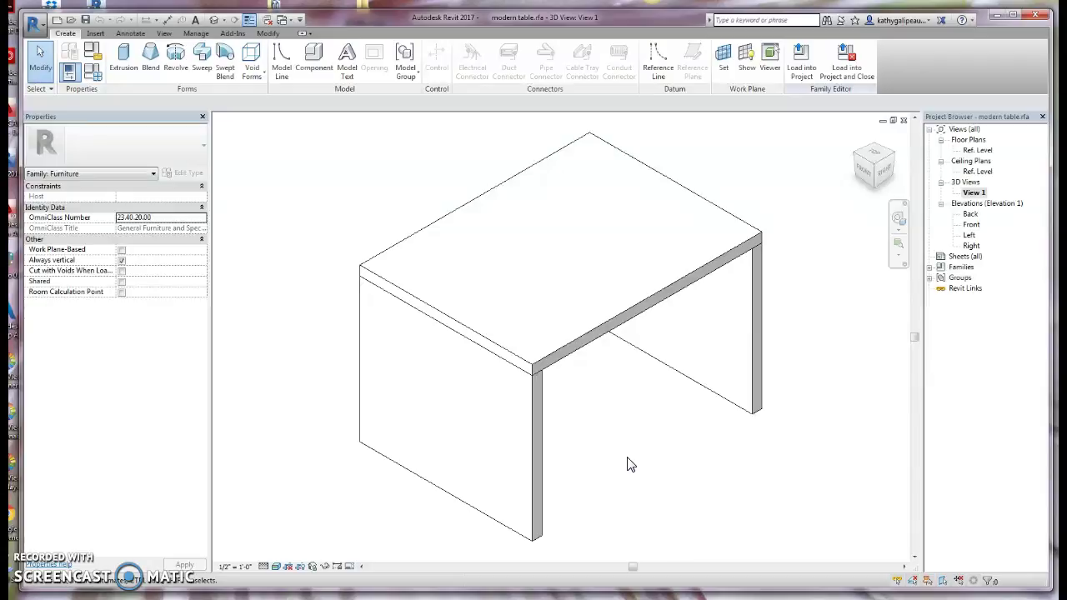
- Create a new family from the Furniture.rft template
{"action": "left_click", "coordinate": [628, 456]}
{"action": "left_click", "coordinate": [291, 238]}
{"action": "left_click", "coordinate": [33, 25]}
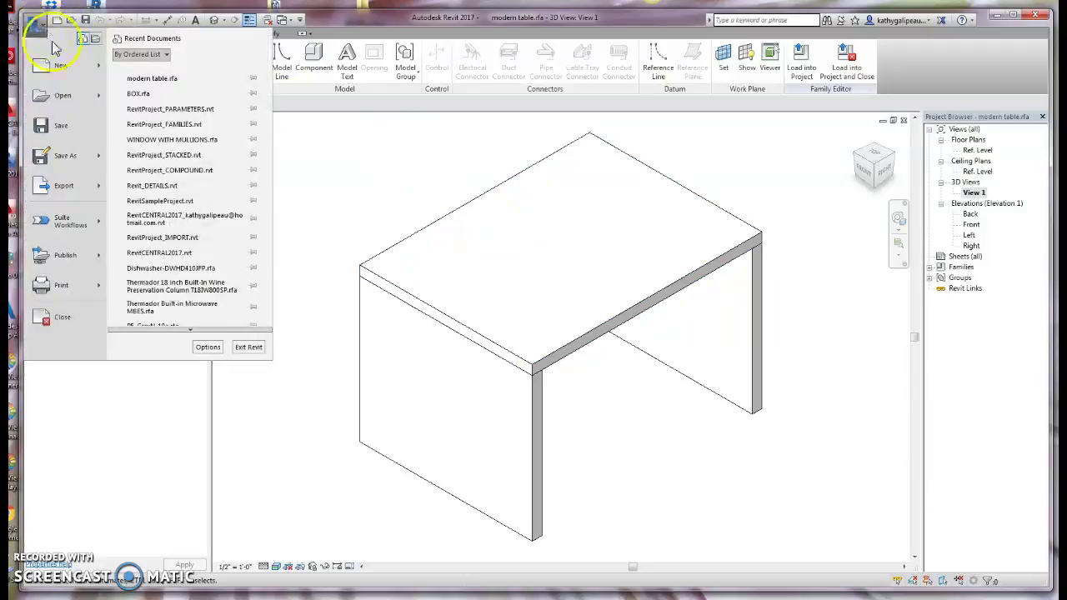
{"action": "mouse_move", "coordinate": [100, 71]}
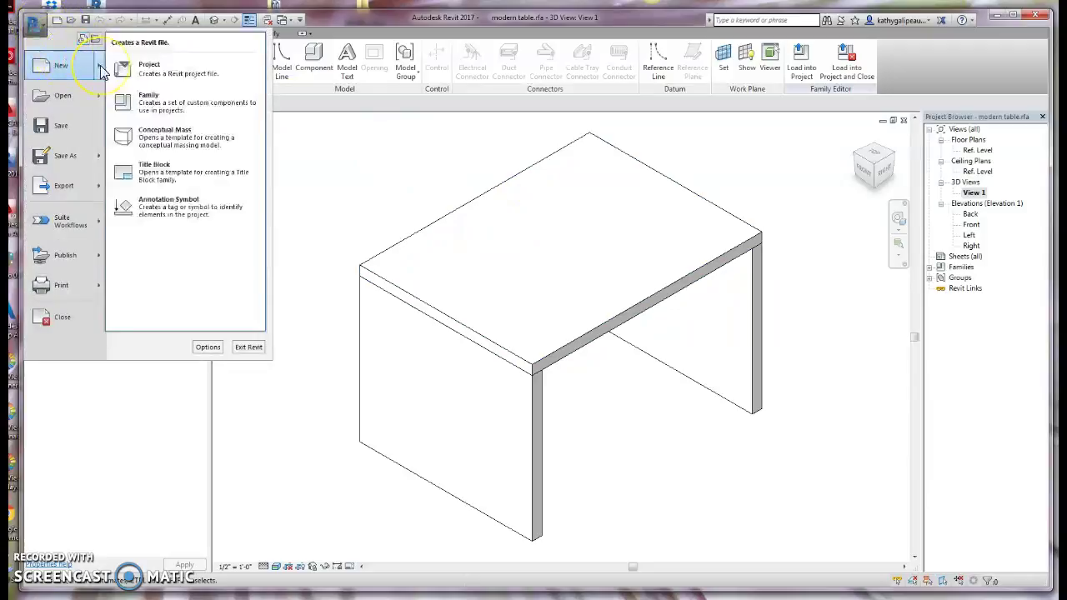
{"action": "left_click", "coordinate": [164, 108]}
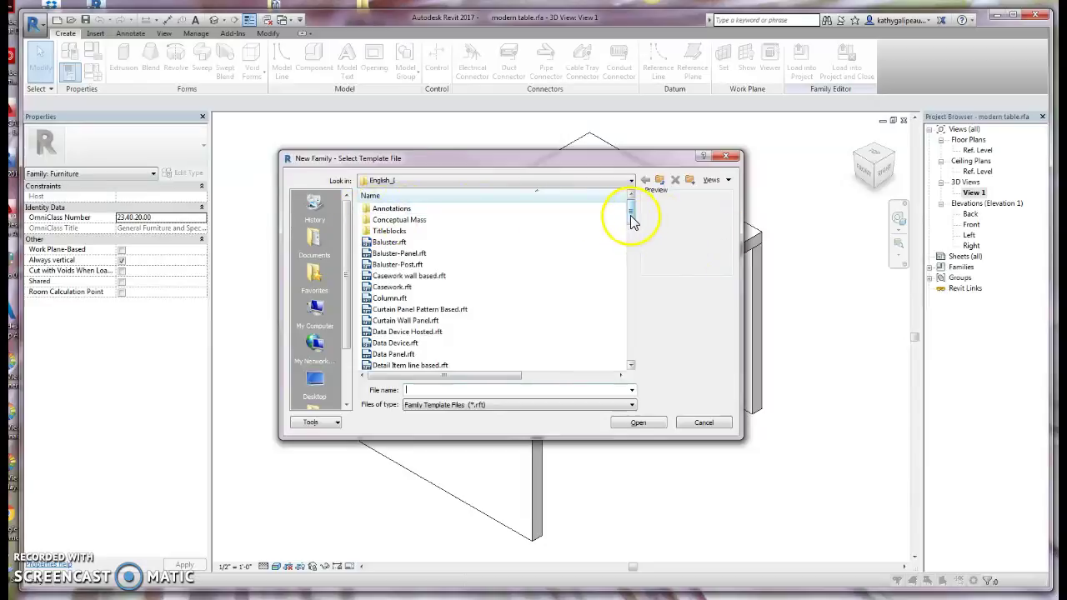
{"action": "mouse_move", "coordinate": [631, 220]}
{"action": "left_mouse_down"}
{"action": "mouse_move", "coordinate": [636, 349]}
{"action": "mouse_move", "coordinate": [639, 250]}
{"action": "mouse_move", "coordinate": [638, 260]}
{"action": "left_mouse_up"}
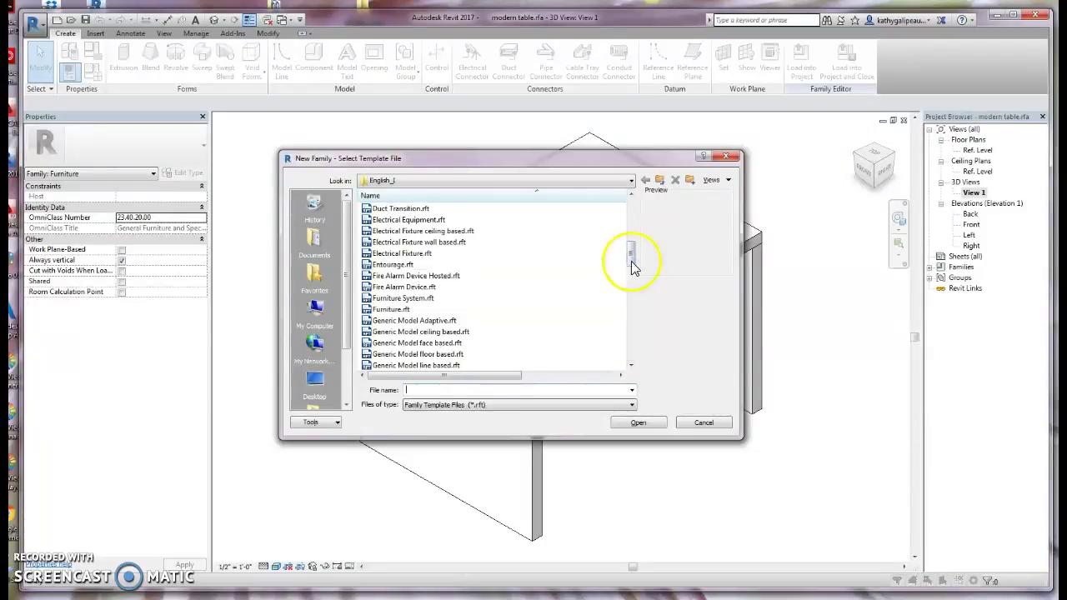
{"action": "left_click", "coordinate": [381, 310]}
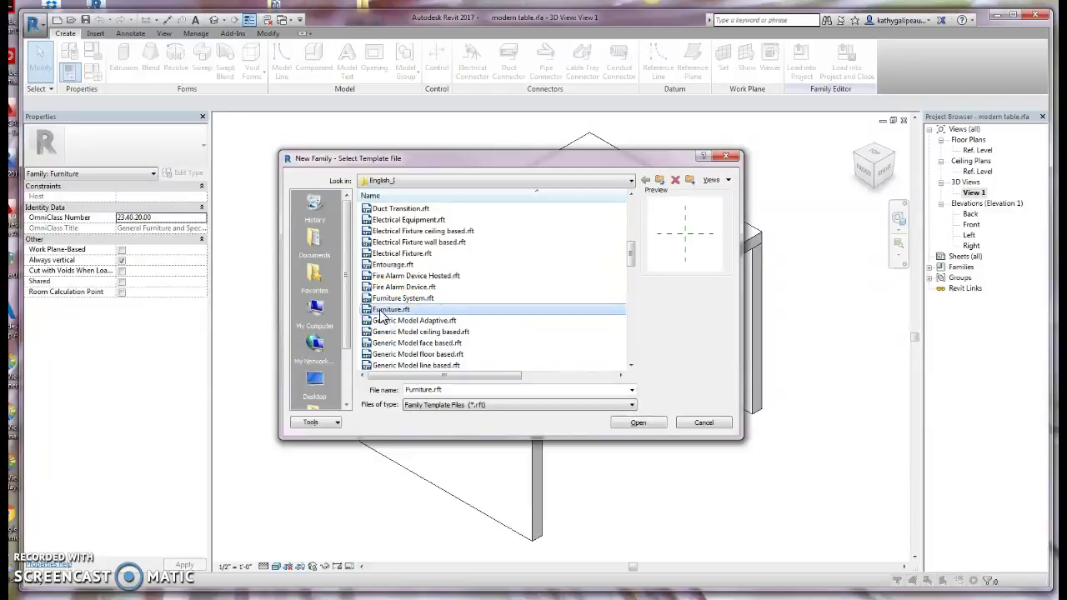
{"action": "left_click", "coordinate": [647, 429]}
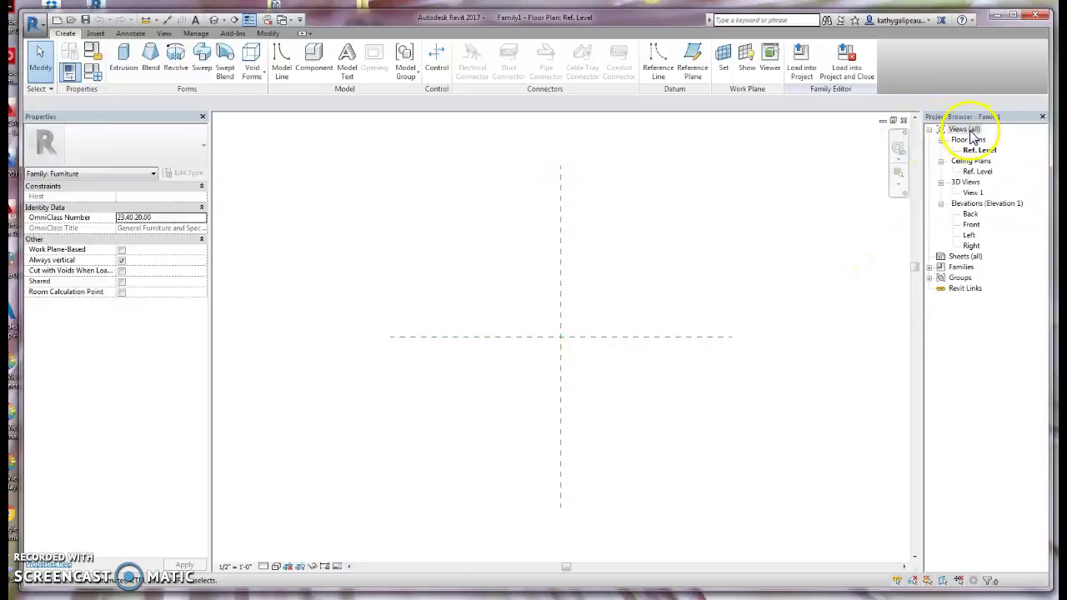
- Examine the new family's 3D view, Back elevation and Front elevation
{"action": "double_click", "coordinate": [971, 194]}
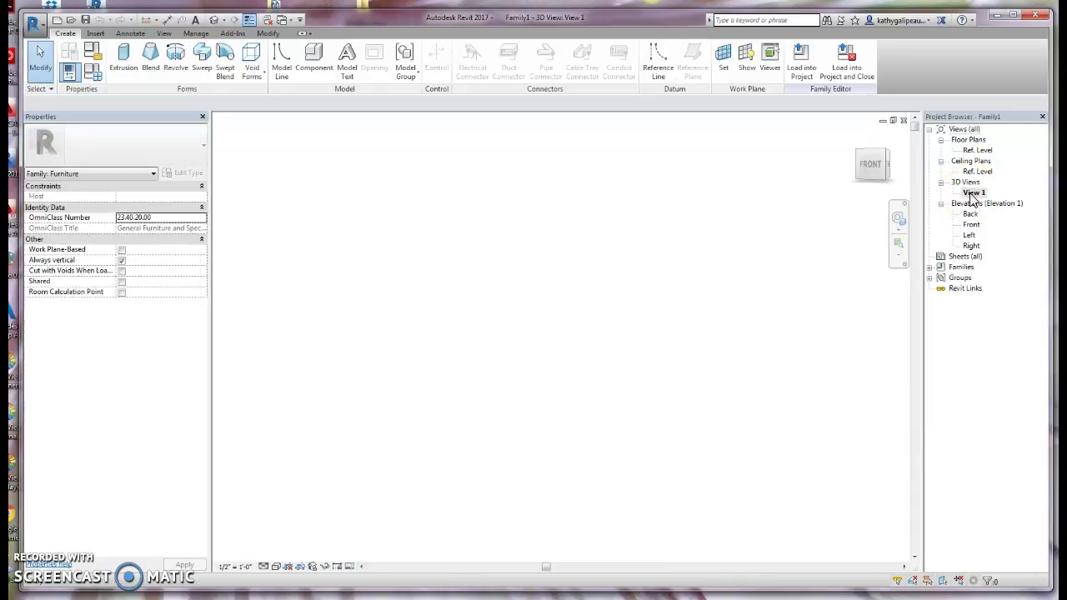
{"action": "double_click", "coordinate": [970, 215]}
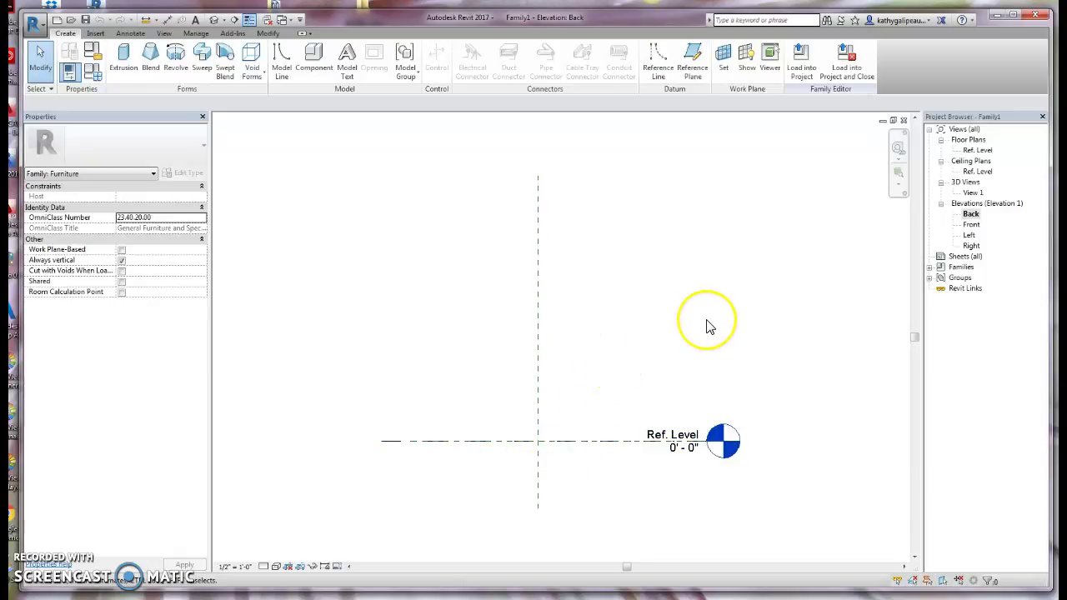
{"action": "double_click", "coordinate": [971, 225]}
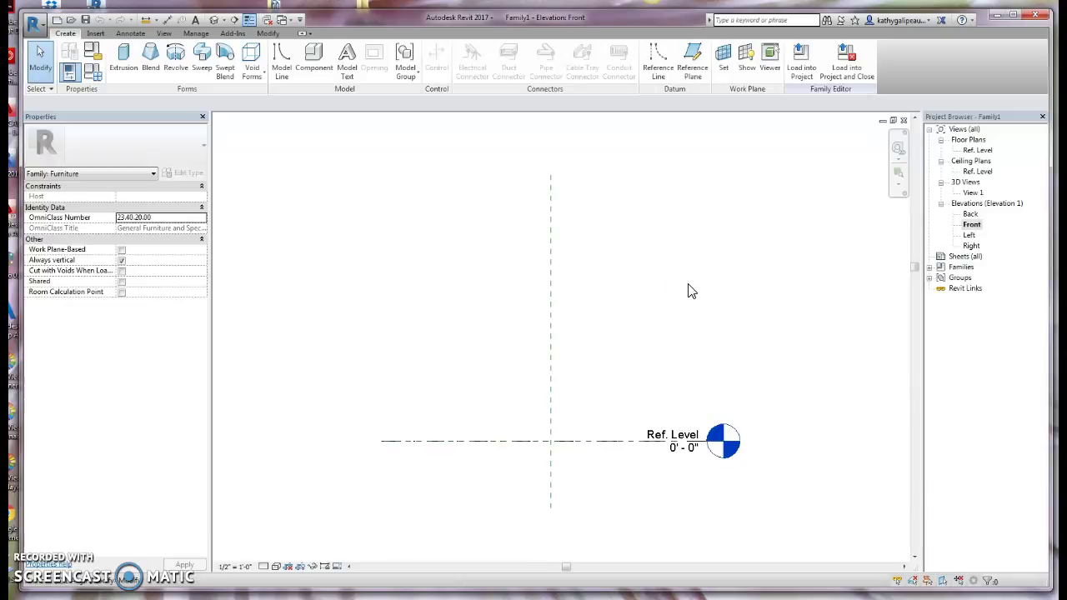
{"action": "key", "text": "a"}
{"action": "key", "text": "l"}
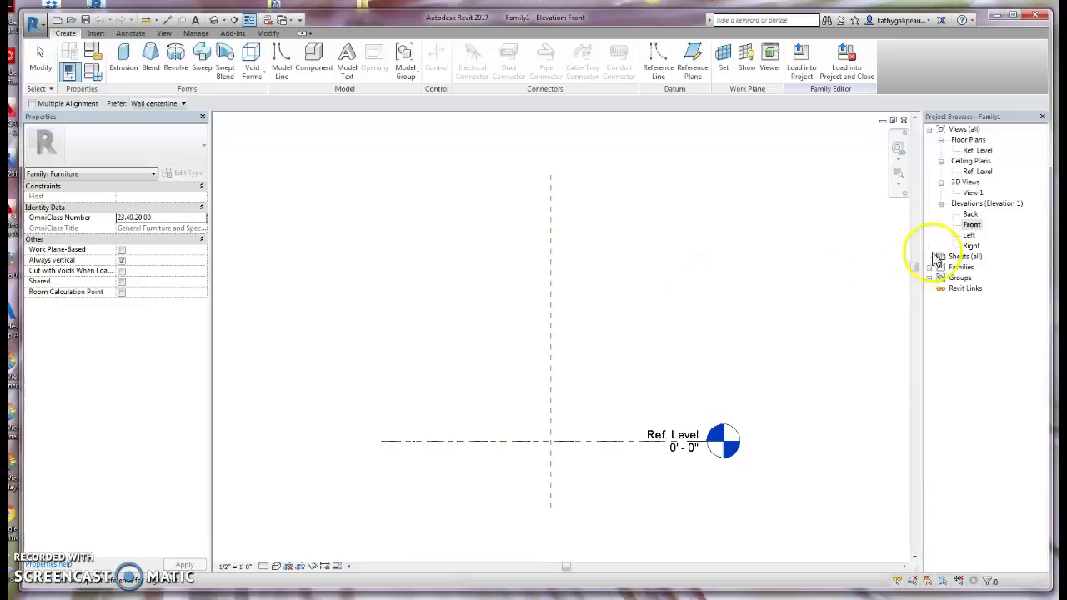
{"action": "left_click", "coordinate": [968, 246]}
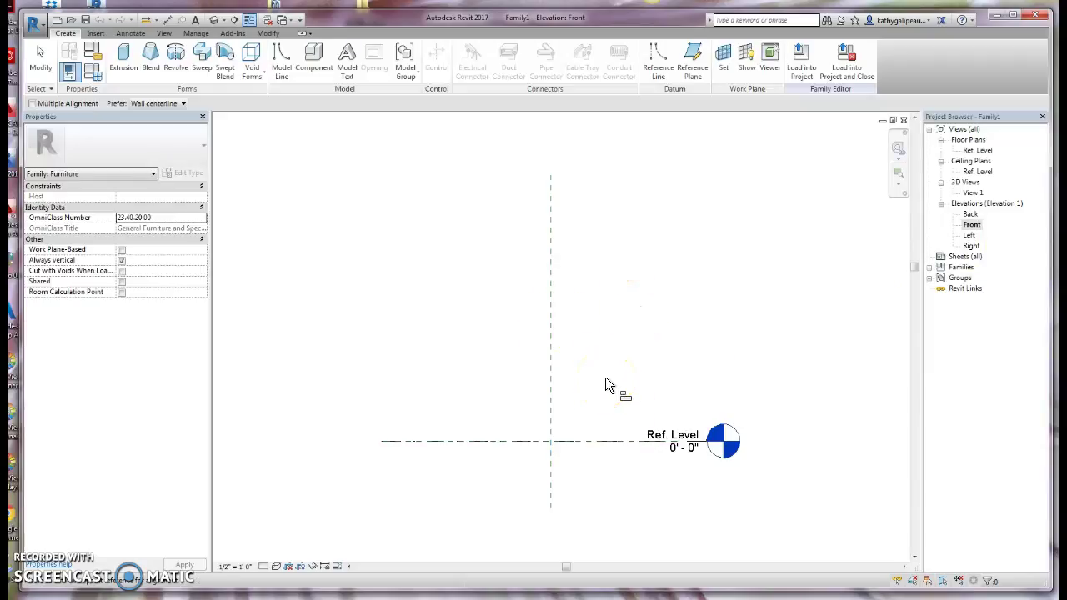
{"action": "left_click", "coordinate": [584, 423]}
- Examine the new family's Left and Right elevations and return to the Ref. Level floor plan
{"action": "double_click", "coordinate": [970, 236]}
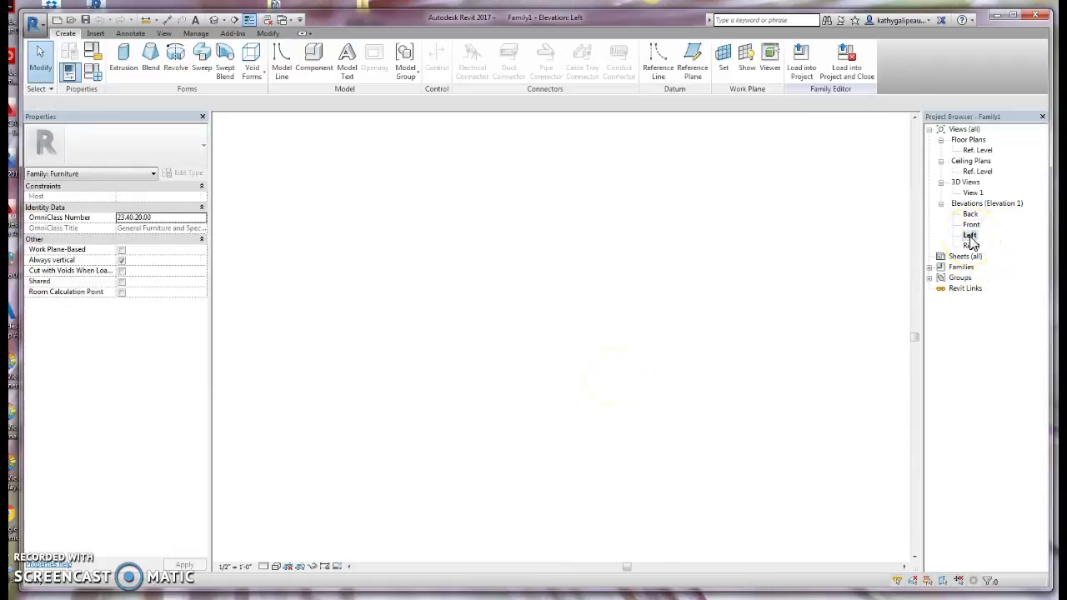
{"action": "left_click", "coordinate": [975, 249]}
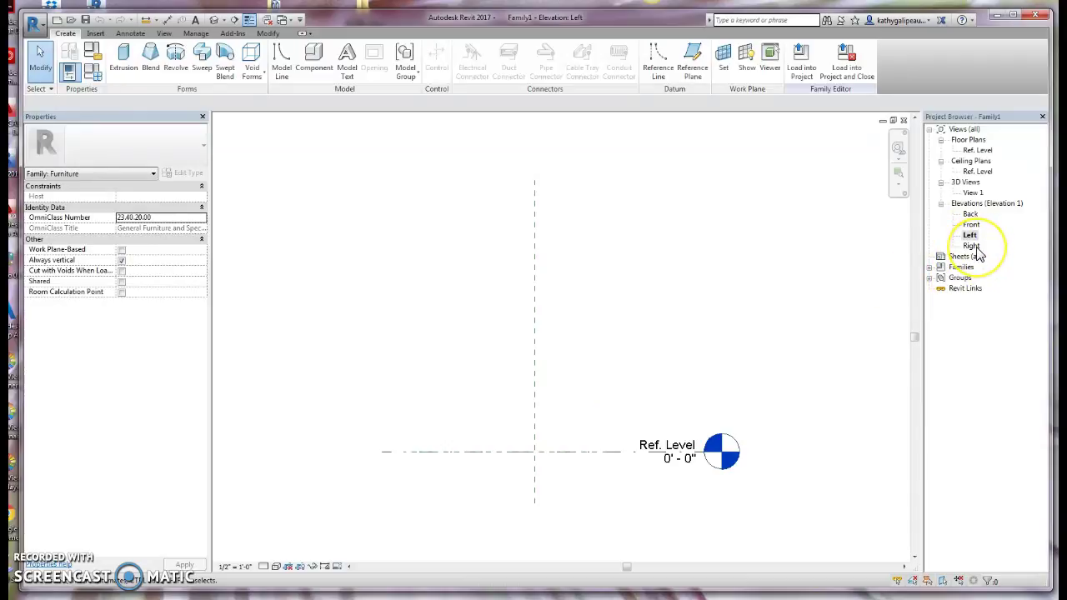
{"action": "double_click", "coordinate": [975, 246]}
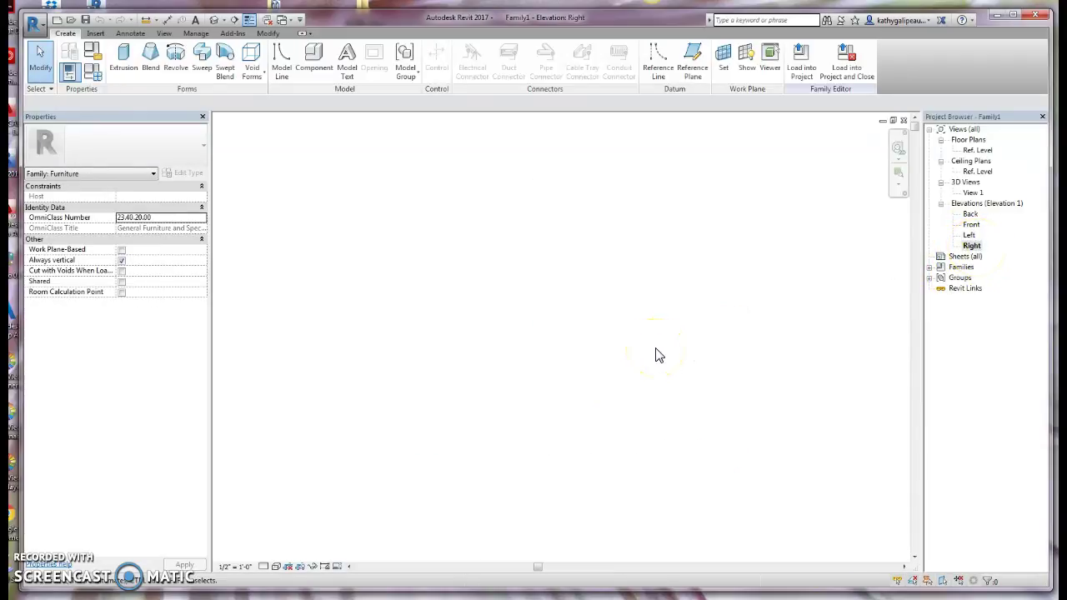
{"action": "key", "text": "a"}
{"action": "key", "text": "l"}
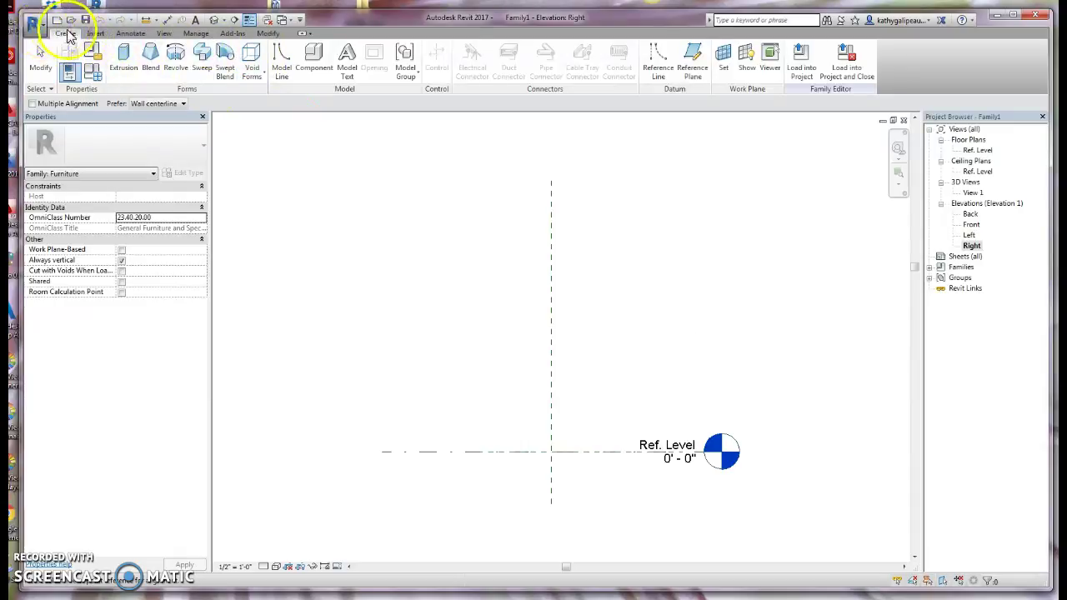
{"action": "left_click", "coordinate": [979, 151]}
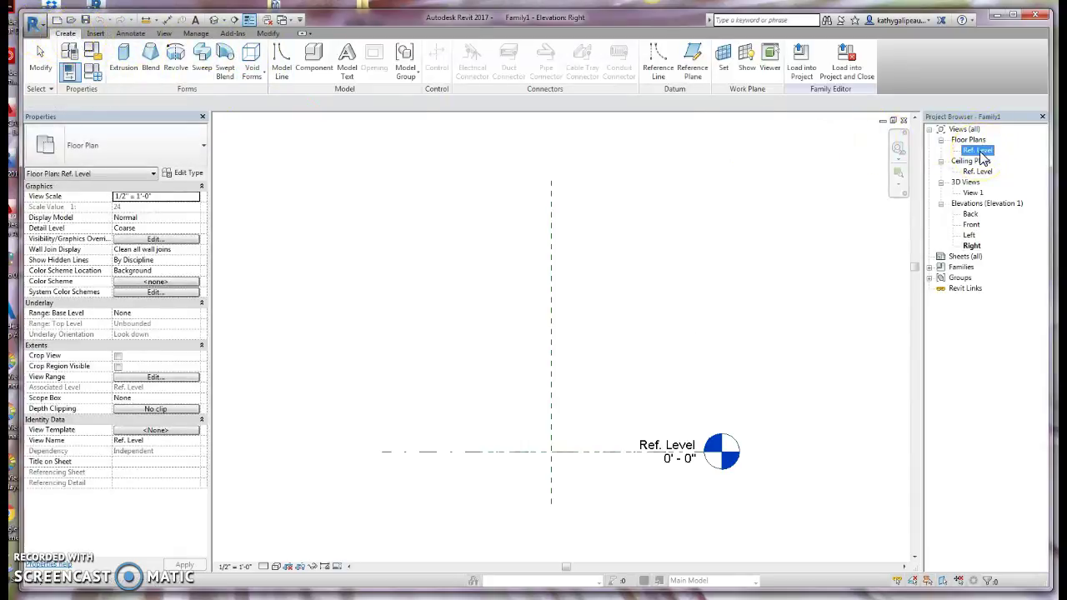
{"action": "double_click", "coordinate": [979, 151]}
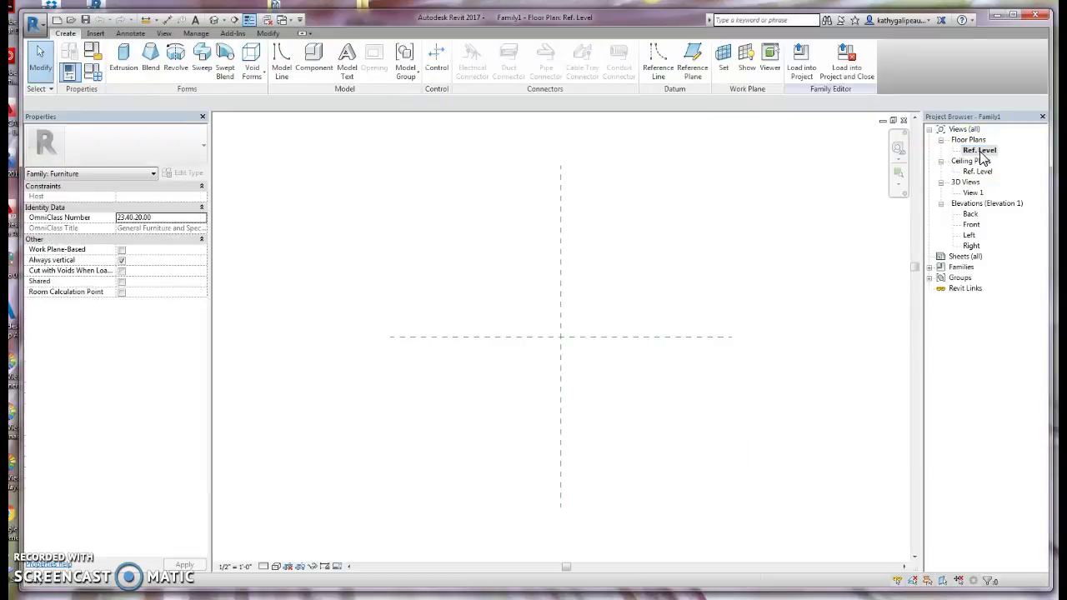
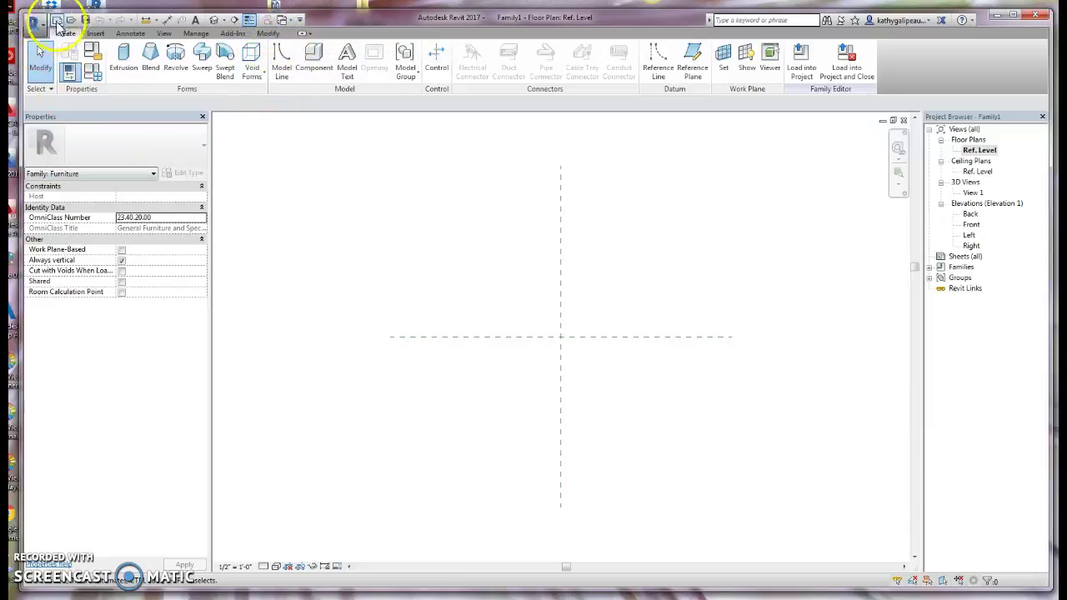
- Switch to modern table.rfa and inspect the tabletop extrusion in its Ref. Level floor plan
{"action": "left_click", "coordinate": [284, 19]}
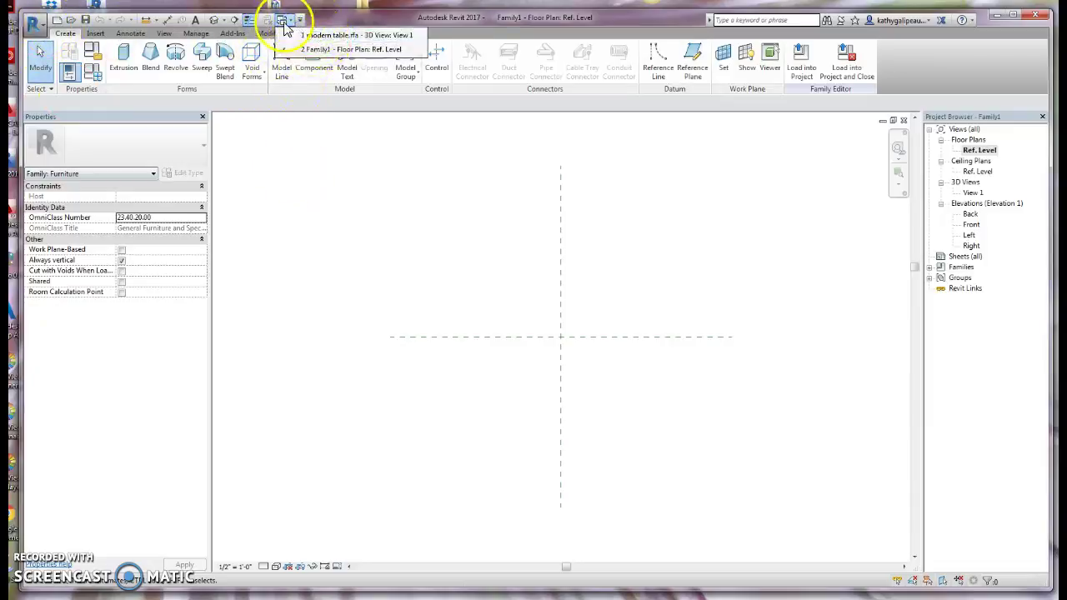
{"action": "left_click", "coordinate": [315, 36]}
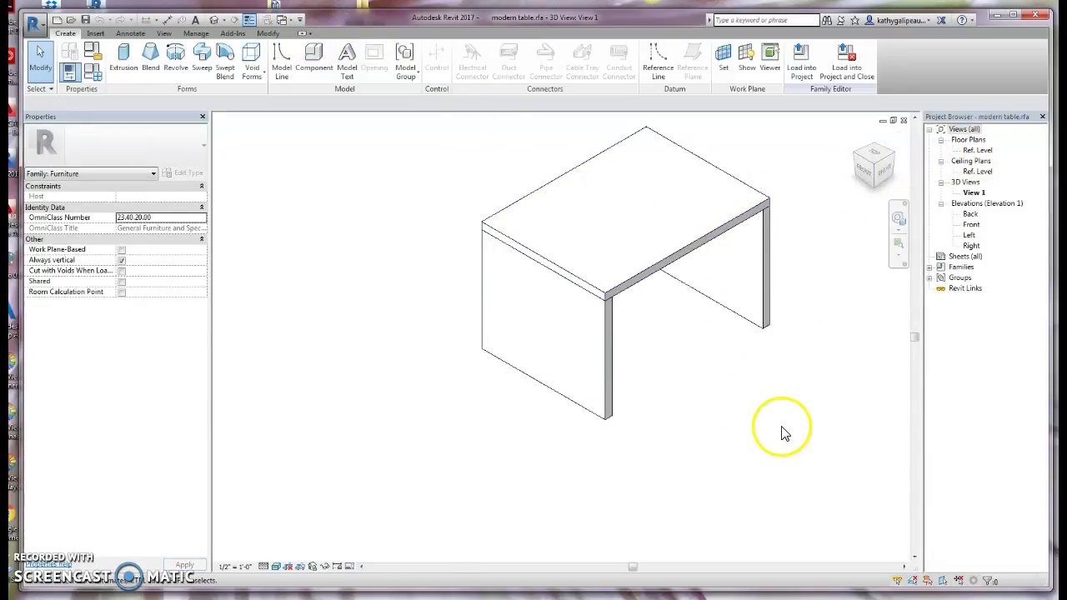
{"action": "double_click", "coordinate": [970, 153]}
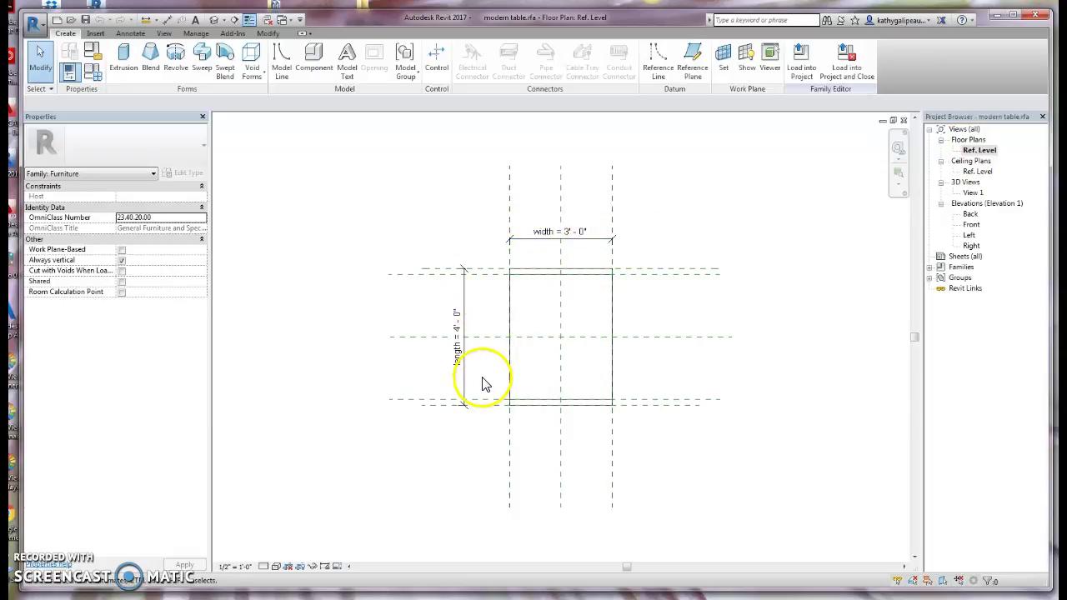
{"action": "left_click", "coordinate": [511, 317]}
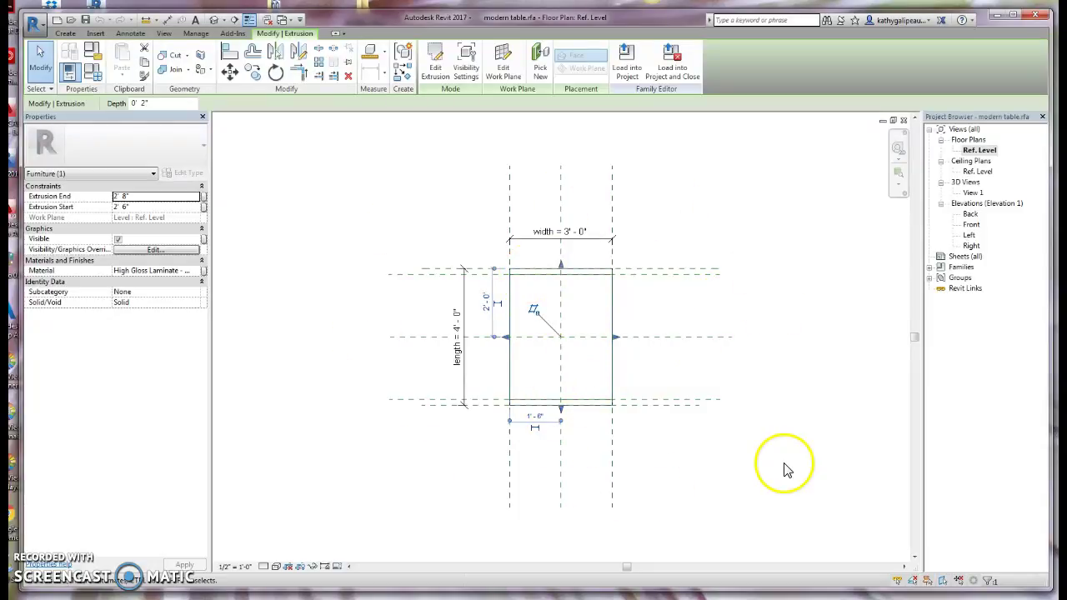
- Examine the reference planes and dimensions in the modern table's Back, Front, Left and Right elevations
{"action": "double_click", "coordinate": [969, 213]}
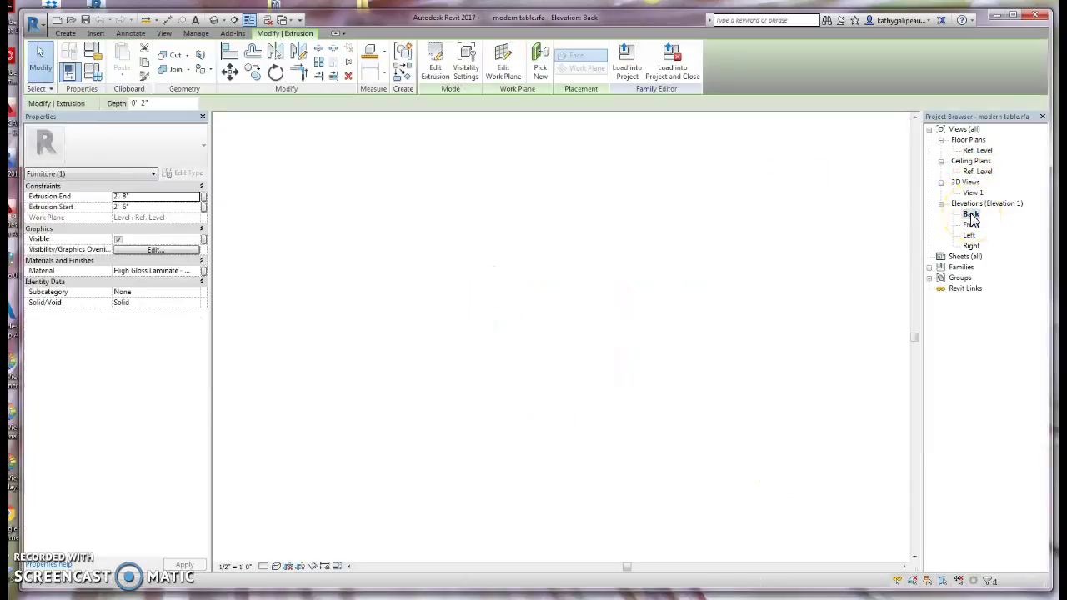
{"action": "left_click", "coordinate": [753, 270]}
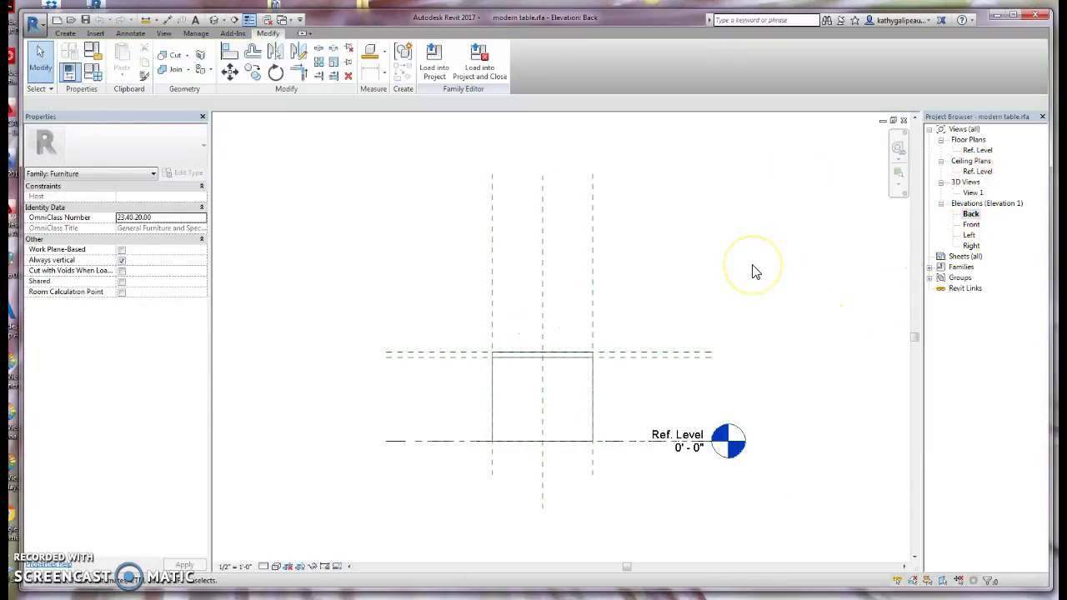
{"action": "left_click", "coordinate": [595, 406]}
{"action": "left_click", "coordinate": [681, 315]}
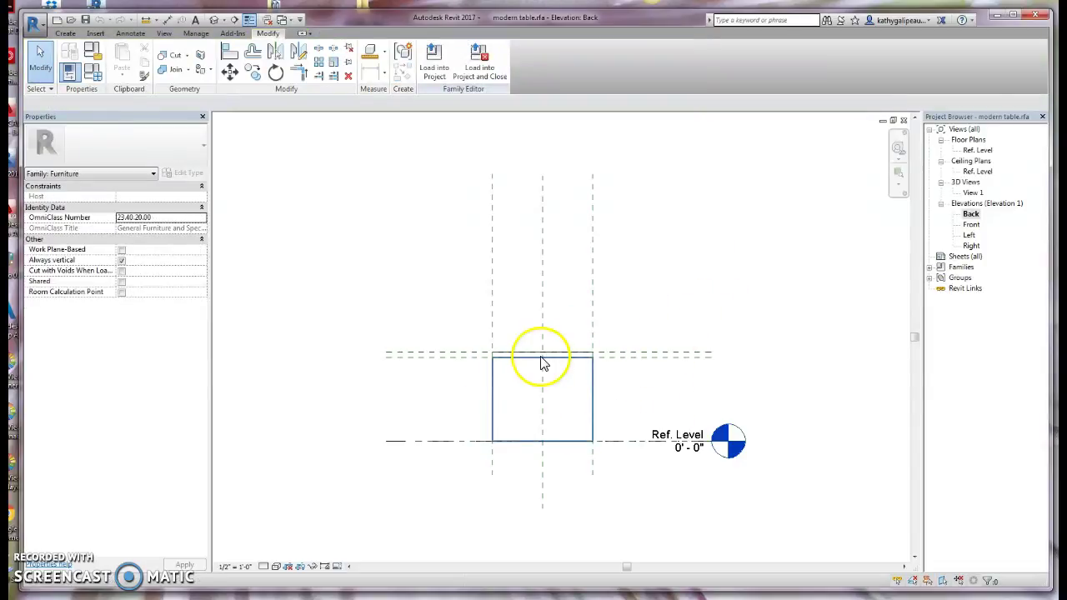
{"action": "double_click", "coordinate": [971, 225]}
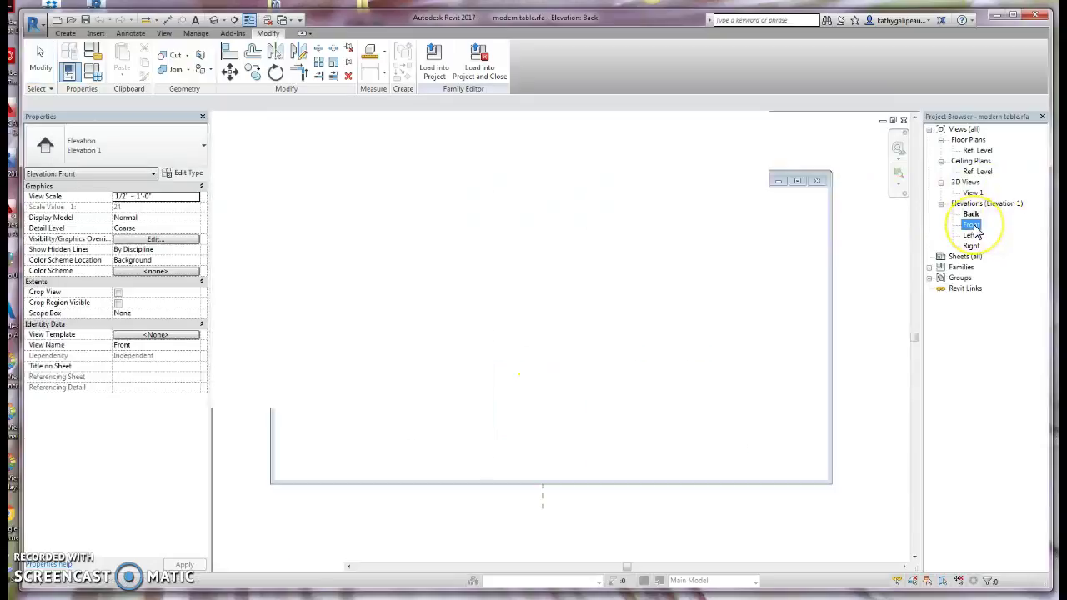
{"action": "double_click", "coordinate": [970, 236]}
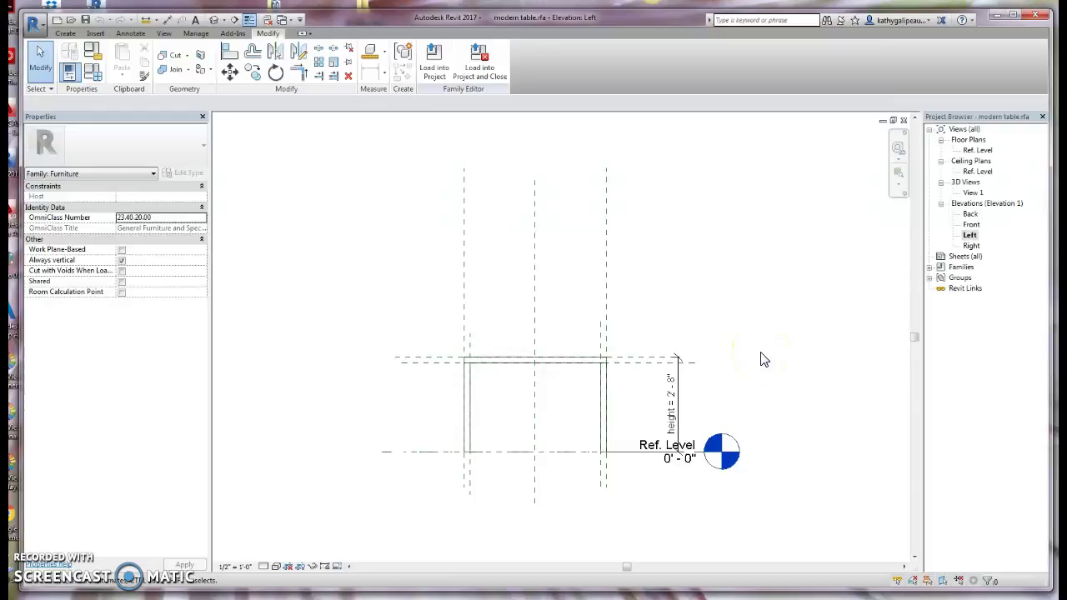
{"action": "double_click", "coordinate": [971, 245]}
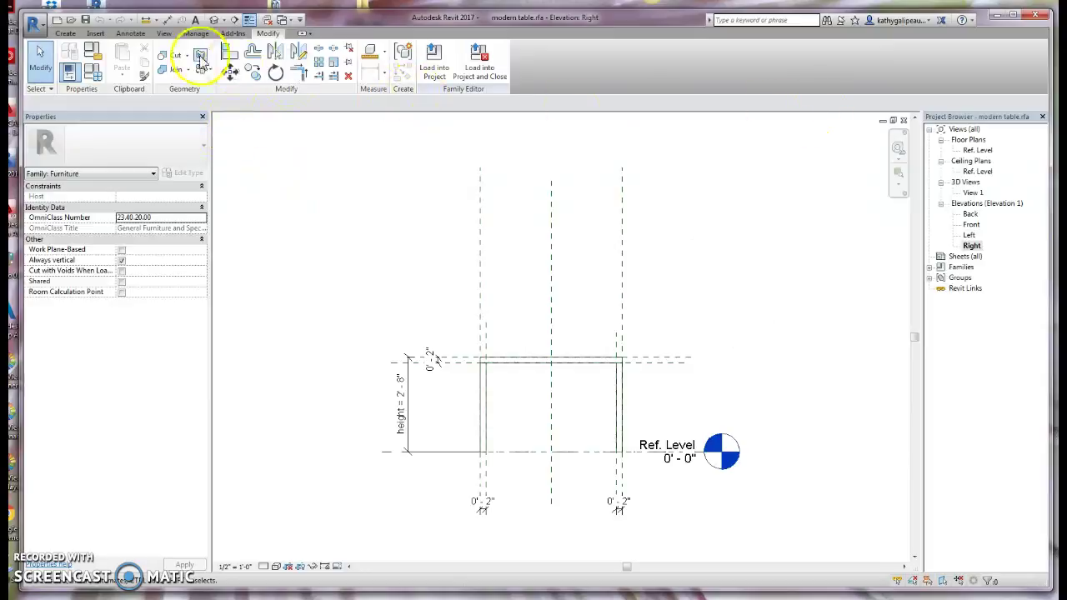
- Review the modern table's 3D view and switch back to the Ref. Level floor plan of Family1
{"action": "left_click", "coordinate": [286, 21]}
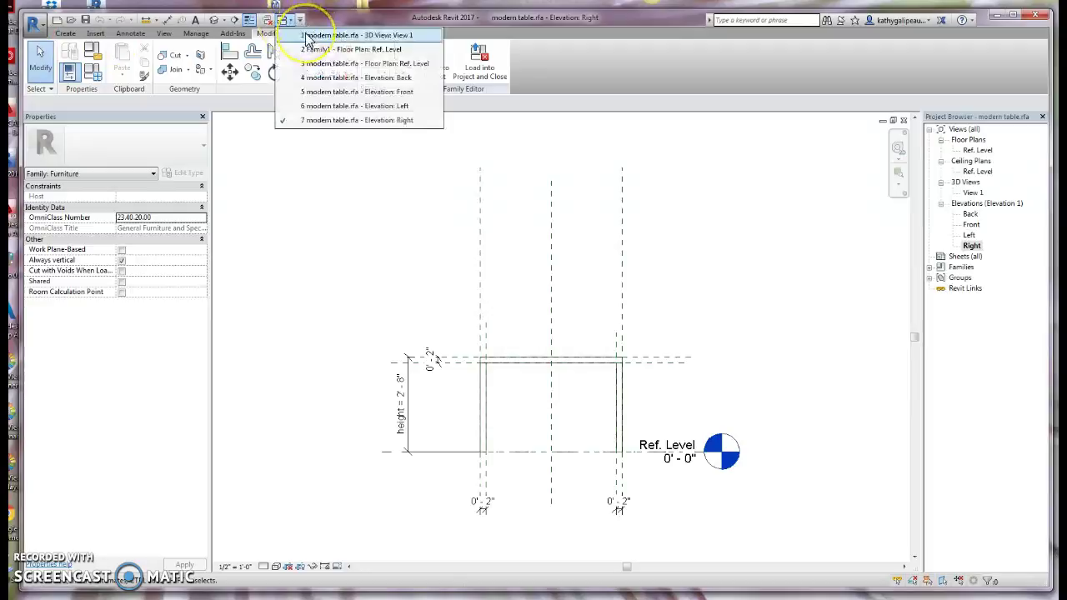
{"action": "left_click", "coordinate": [307, 35]}
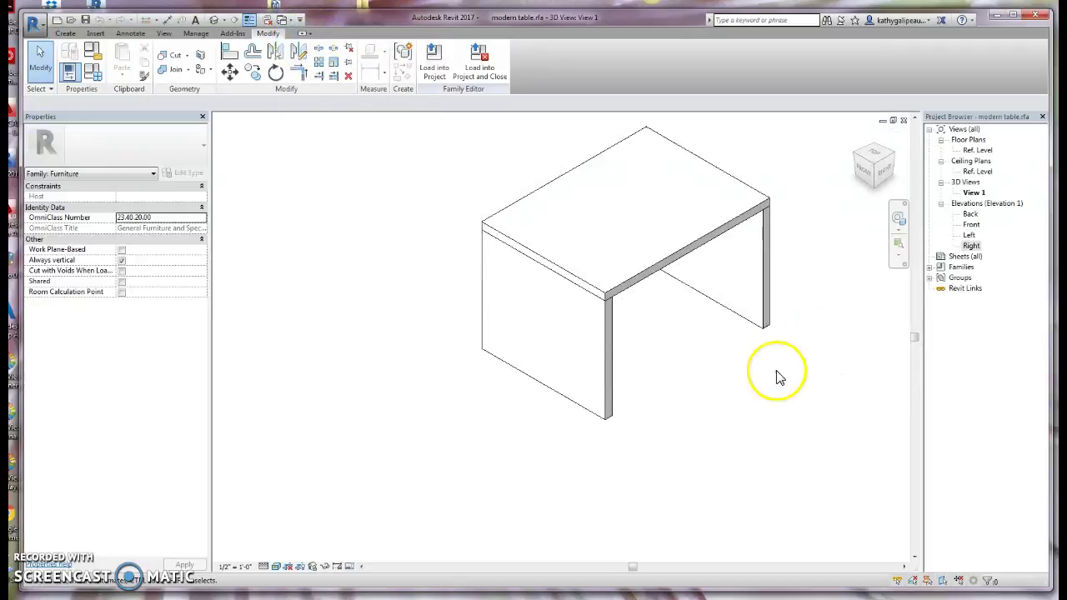
{"action": "left_click", "coordinate": [286, 21]}
{"action": "left_click", "coordinate": [309, 47]}
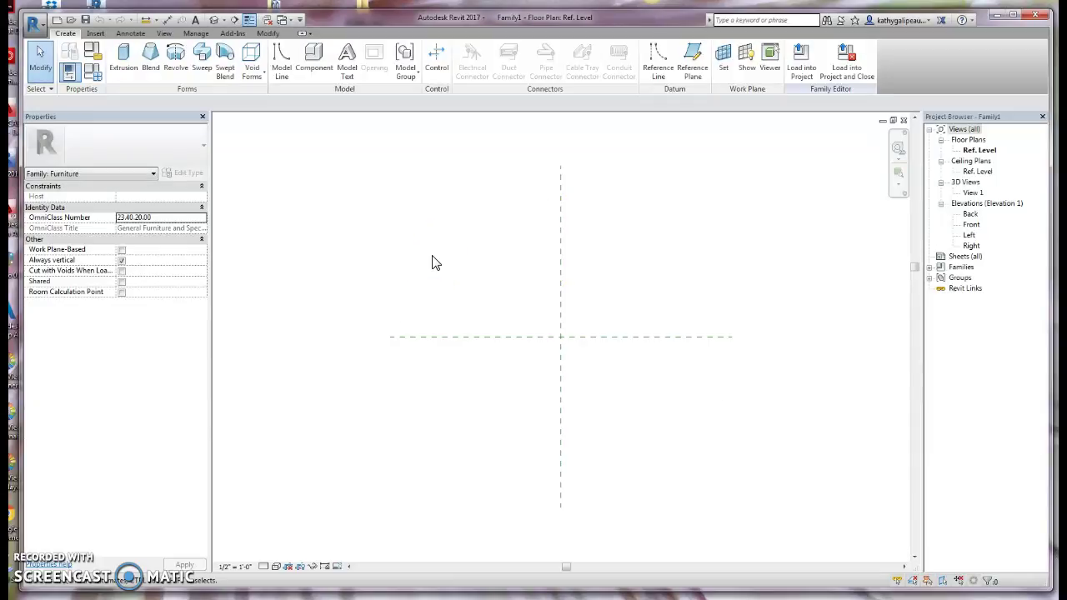
- Save the new furniture family as TABLE DEMO in the LECTURE DOCS folder
{"action": "left_click", "coordinate": [42, 31]}
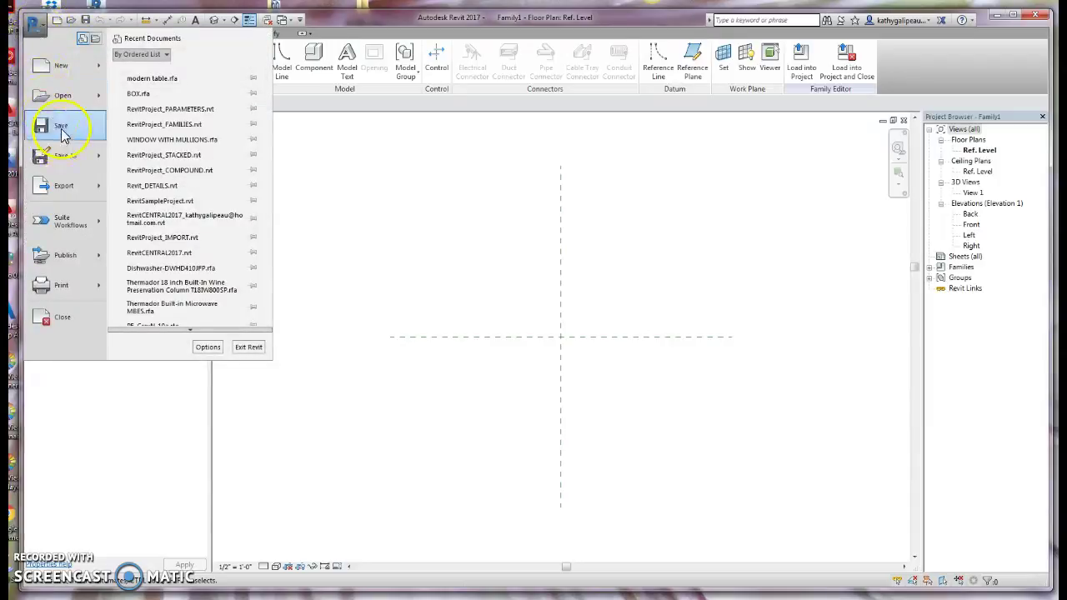
{"action": "mouse_move", "coordinate": [60, 159]}
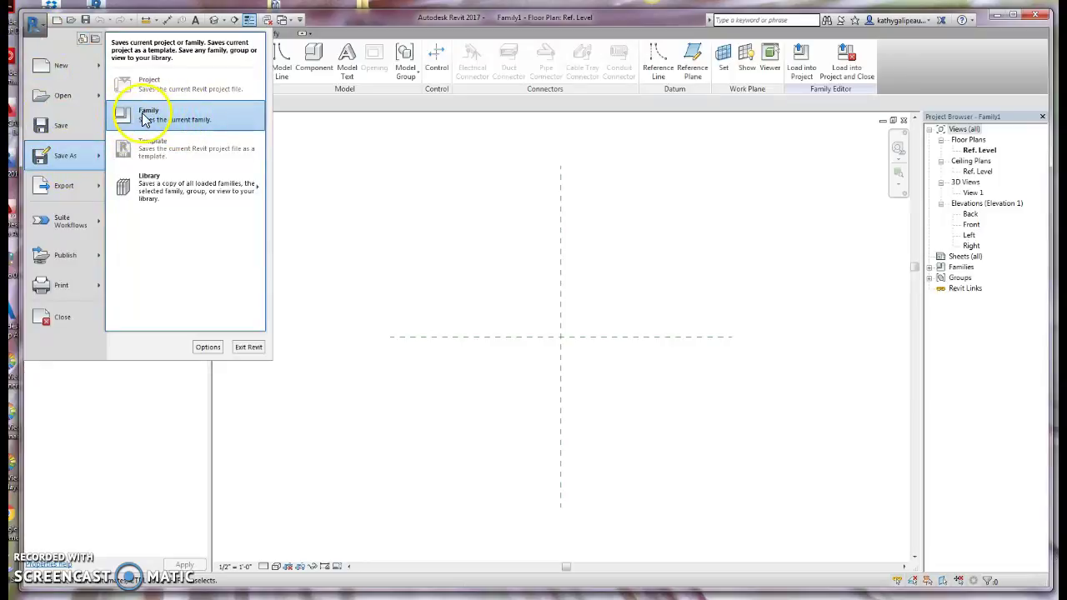
{"action": "left_click", "coordinate": [171, 116]}
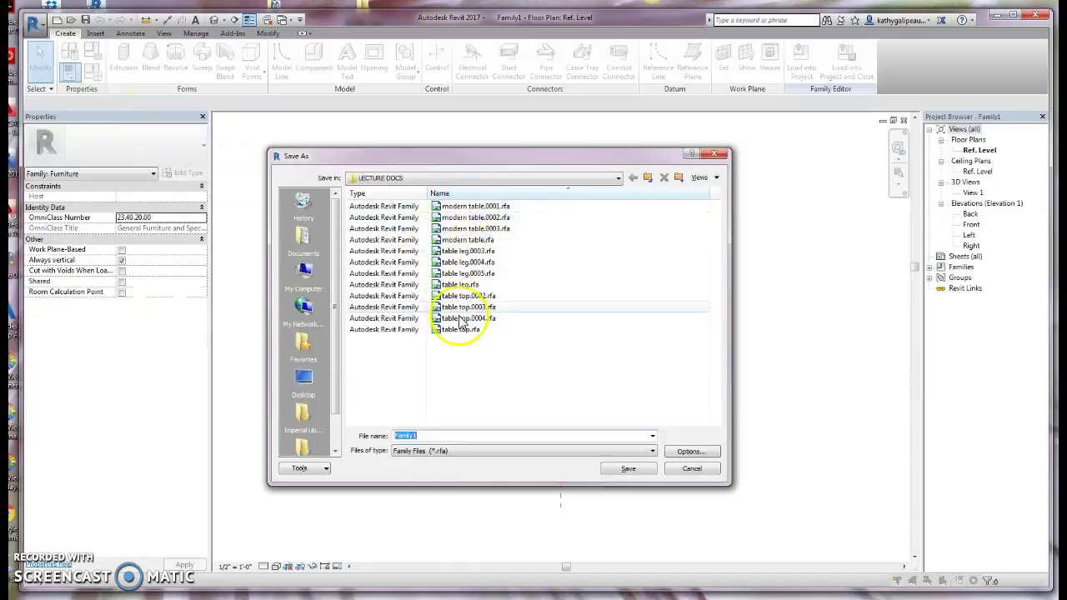
{"action": "left_click", "coordinate": [429, 434]}
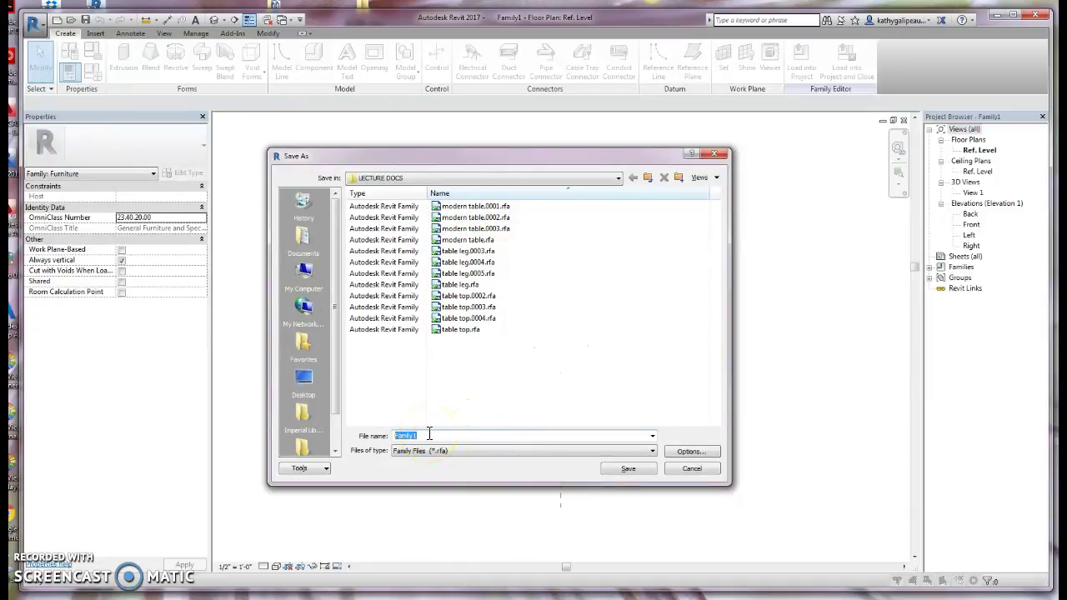
{"action": "type", "text": "TSBLR"}
{"action": "key", "text": "BackSpace"}
{"action": "key", "text": "BackSpace"}
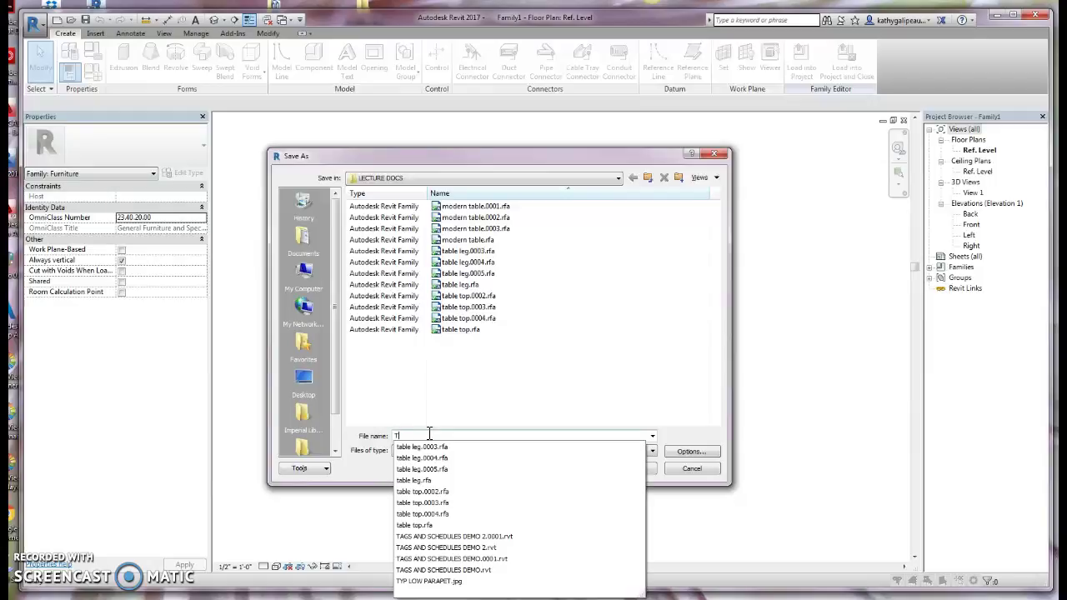
{"action": "type", "text": "ABLE DEMO"}
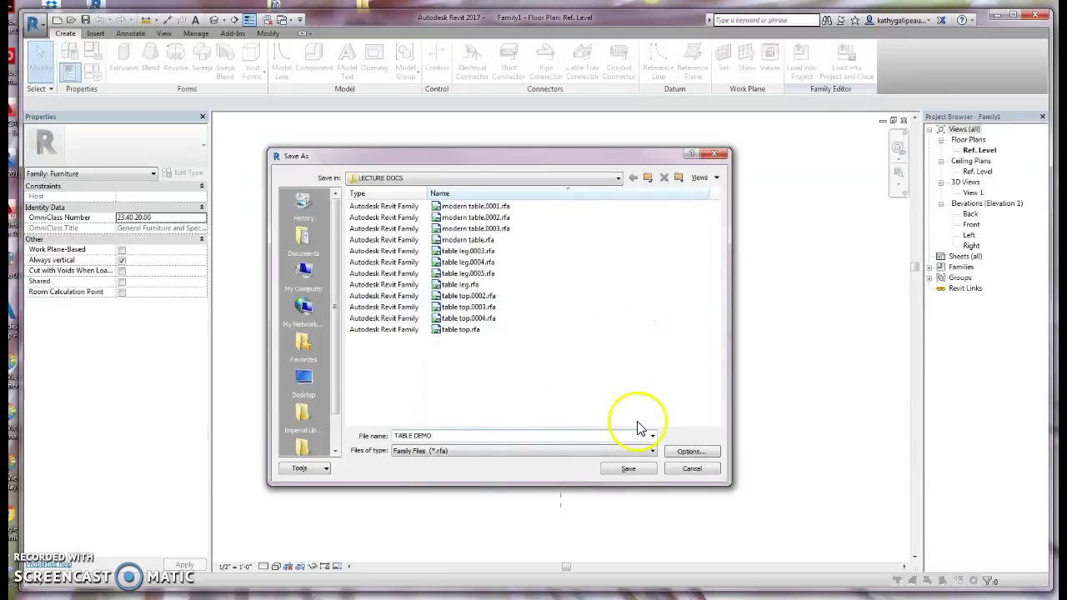
{"action": "left_click", "coordinate": [628, 468]}
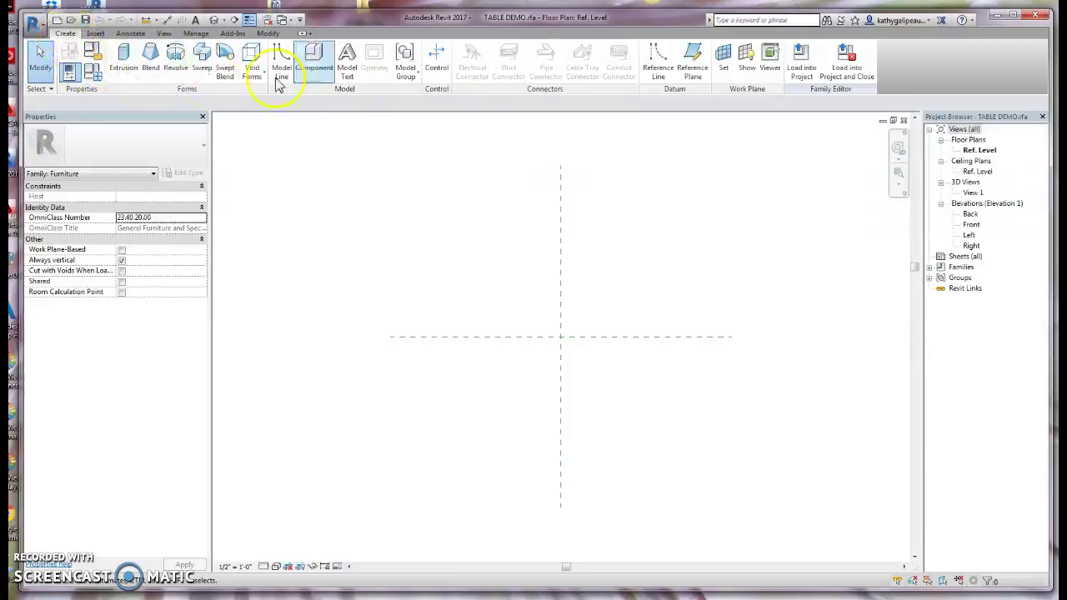
- Draw two horizontal reference planes, one about 3'-4" above and one about 3'-7" below the horizontal center plane
{"action": "left_click", "coordinate": [694, 70]}
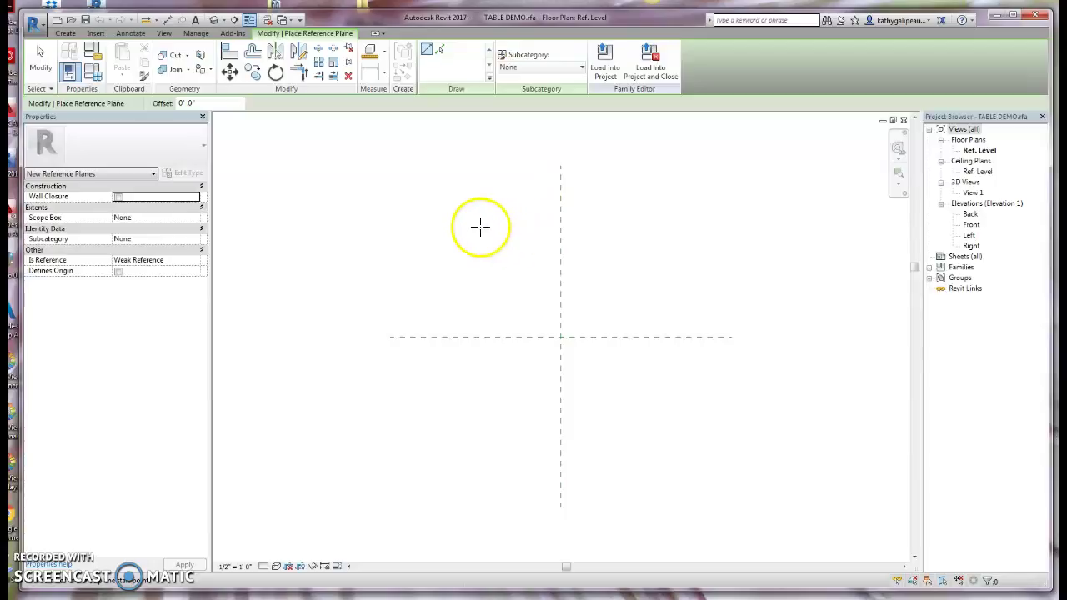
{"action": "left_click", "coordinate": [393, 223]}
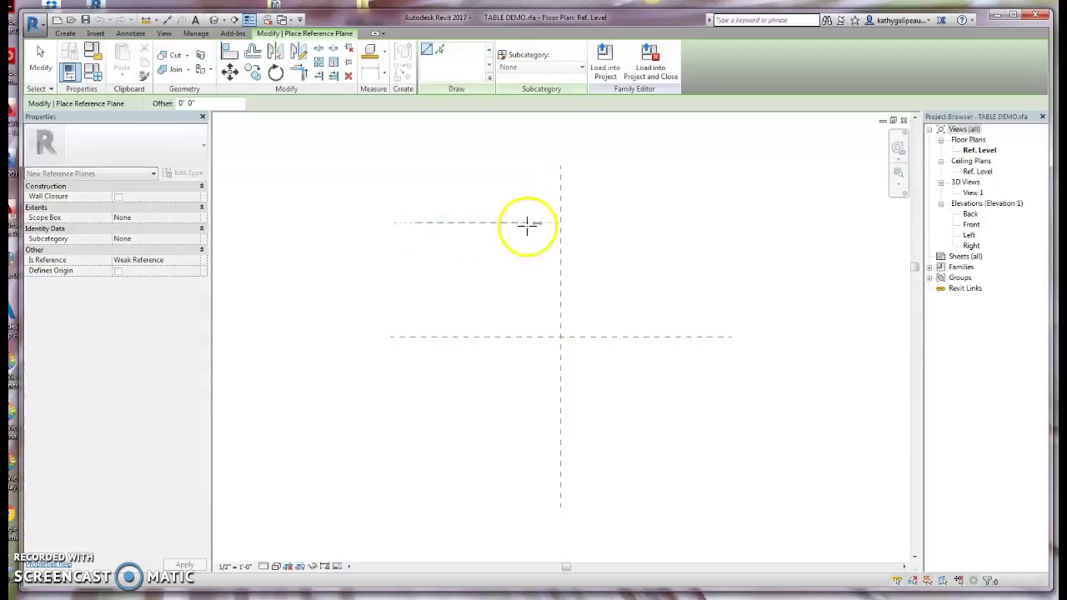
{"action": "left_click", "coordinate": [714, 224]}
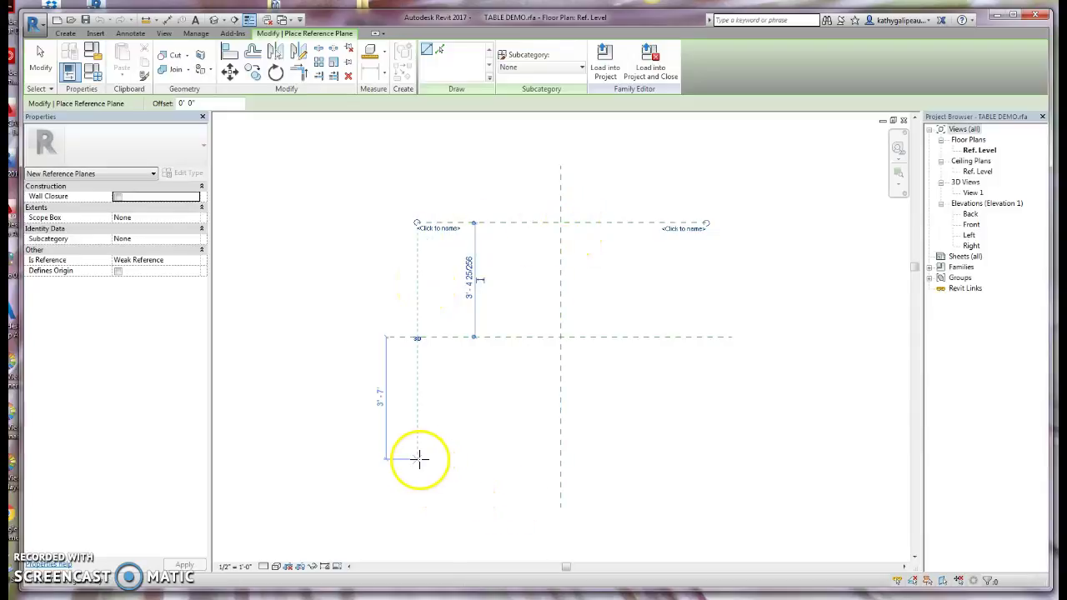
{"action": "left_click", "coordinate": [394, 458]}
{"action": "left_click", "coordinate": [702, 459]}
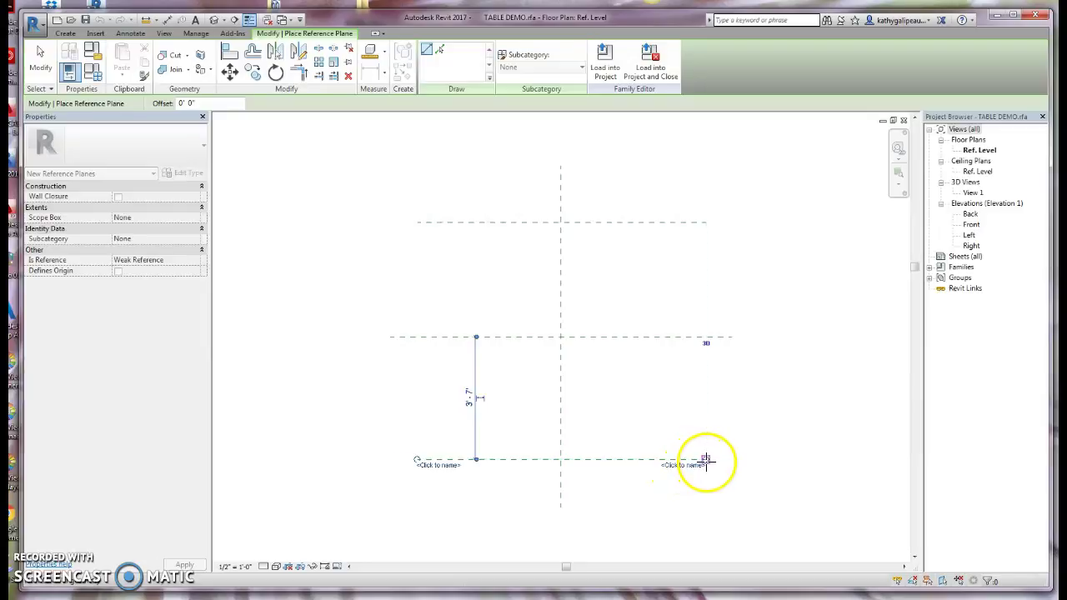
- Draw two vertical reference planes, one about 3'-2 5/8" right and one about 2'-11 3/8" left of the vertical center plane
{"action": "left_click", "coordinate": [670, 191]}
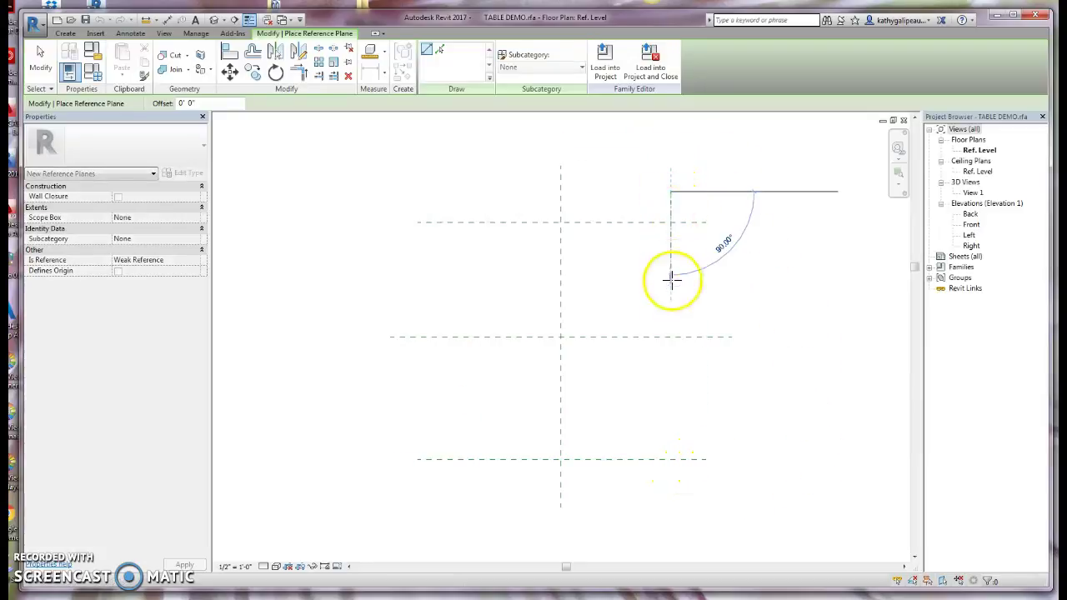
{"action": "left_click", "coordinate": [666, 484]}
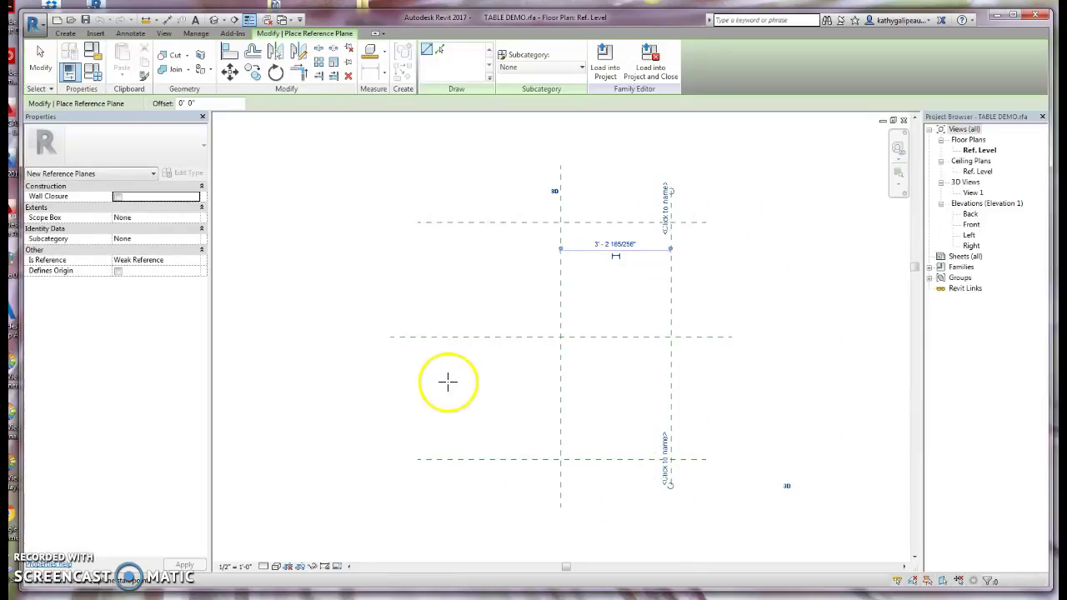
{"action": "left_click", "coordinate": [460, 186]}
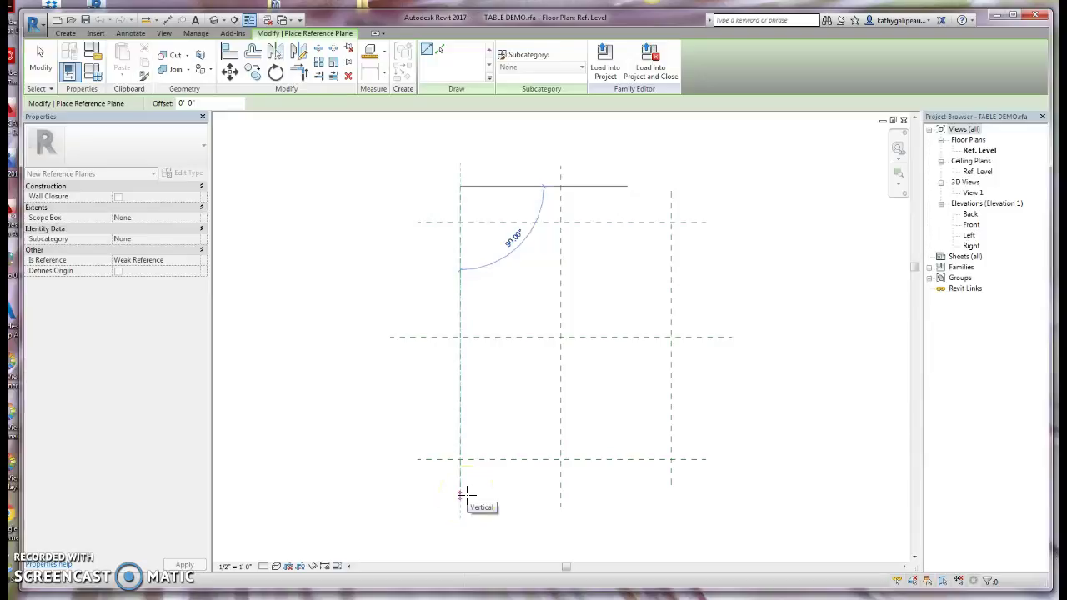
{"action": "left_click", "coordinate": [460, 495]}
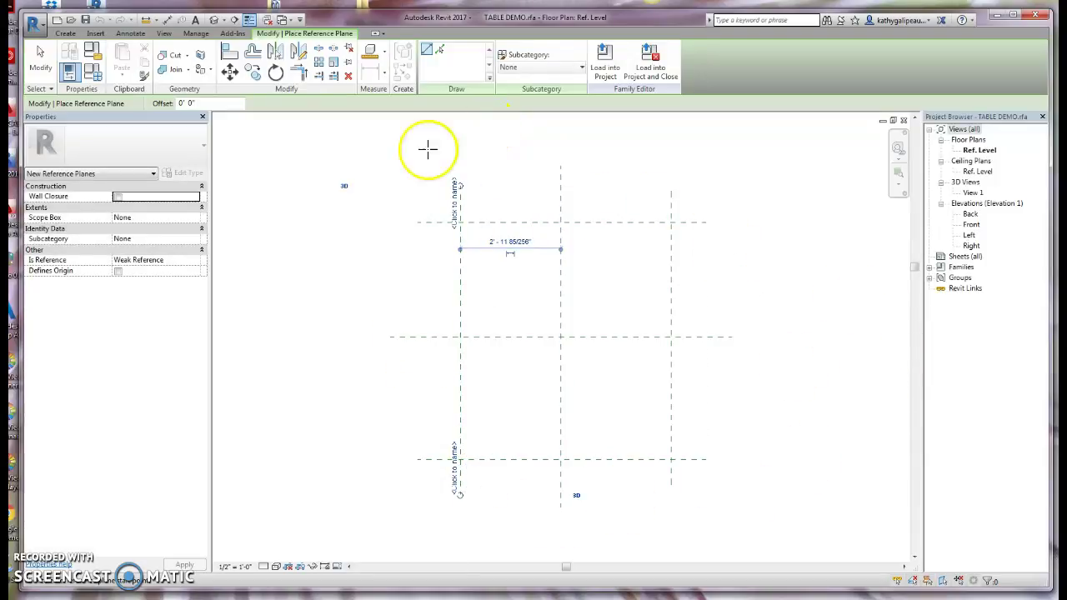
{"action": "left_click", "coordinate": [40, 59]}
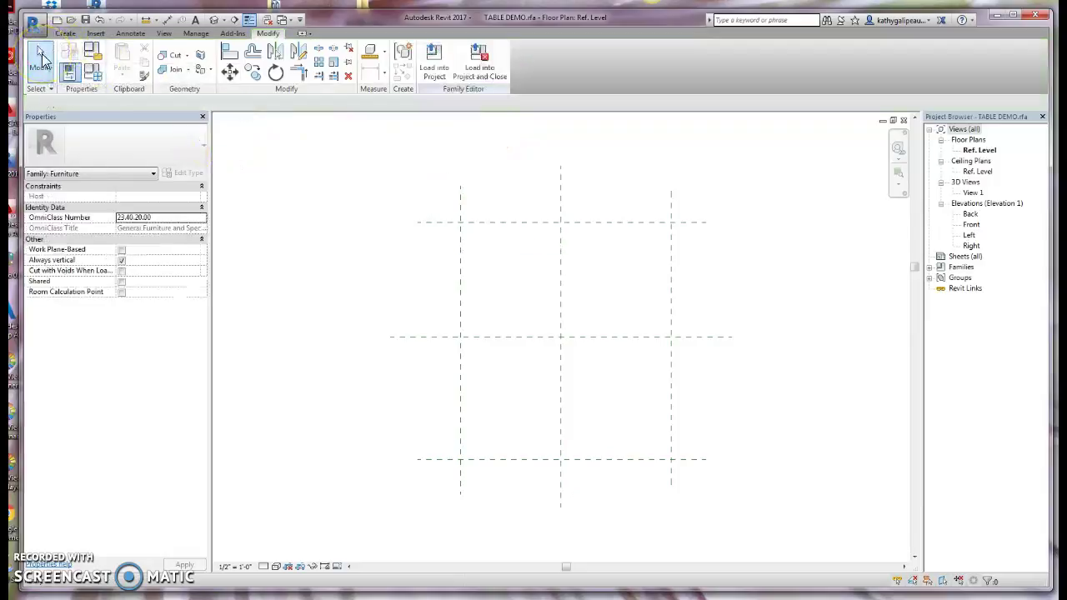
{"action": "left_click", "coordinate": [41, 58]}
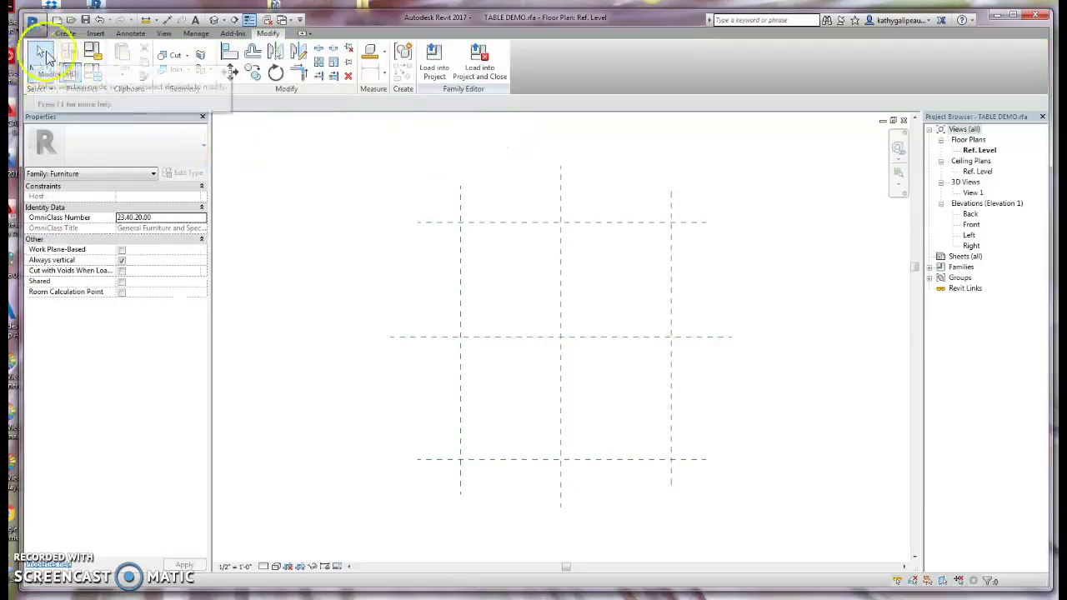
- Add aligned dimensions above the plan from the vertical center plane to the left and right reference planes
{"action": "left_click", "coordinate": [168, 22]}
{"action": "left_click", "coordinate": [462, 200]}
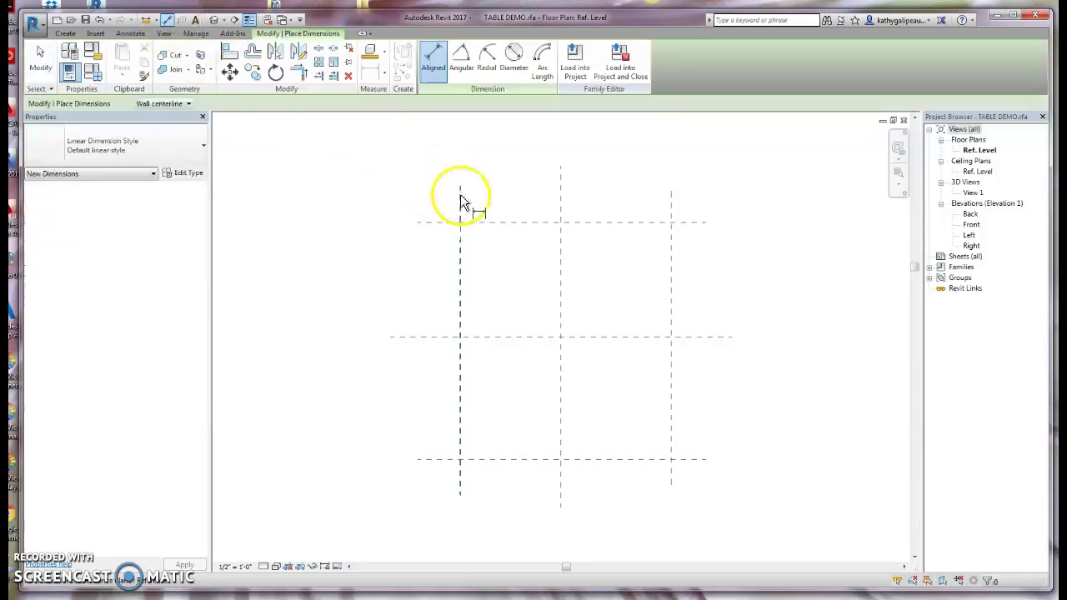
{"action": "left_click", "coordinate": [561, 203]}
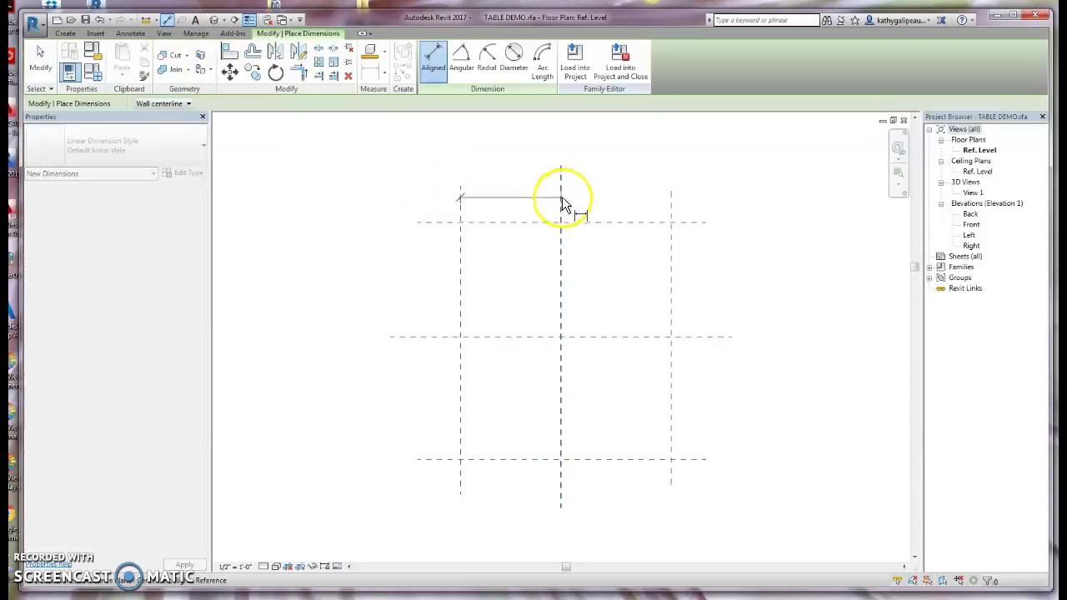
{"action": "left_click", "coordinate": [553, 143]}
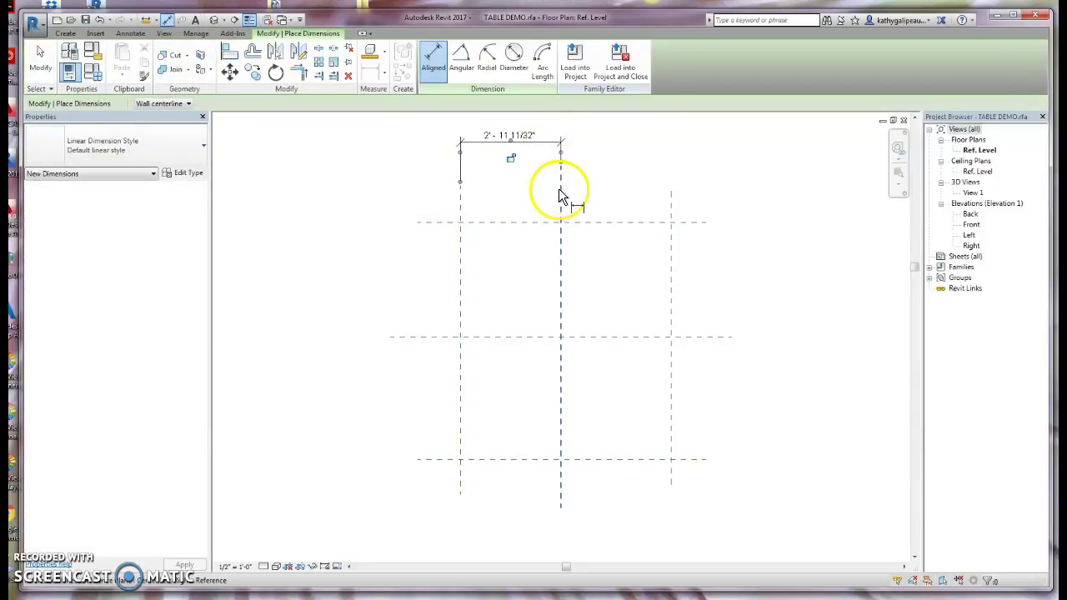
{"action": "left_click", "coordinate": [560, 194]}
{"action": "left_click", "coordinate": [672, 204]}
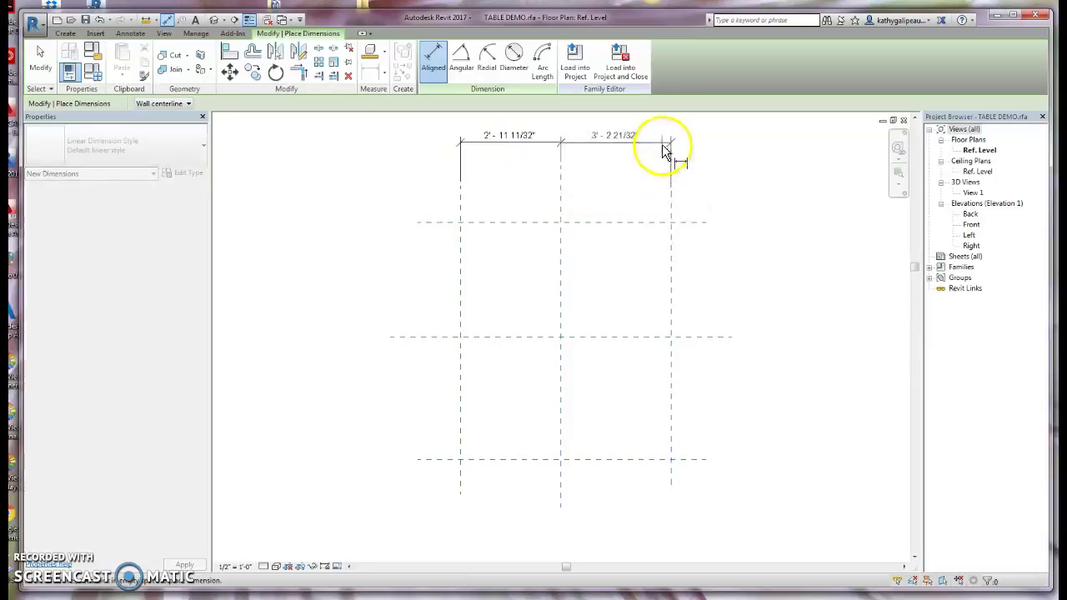
{"action": "left_click", "coordinate": [663, 152]}
- Add aligned dimensions left of the plan from the horizontal center plane to the upper and lower reference planes
{"action": "left_click", "coordinate": [445, 223]}
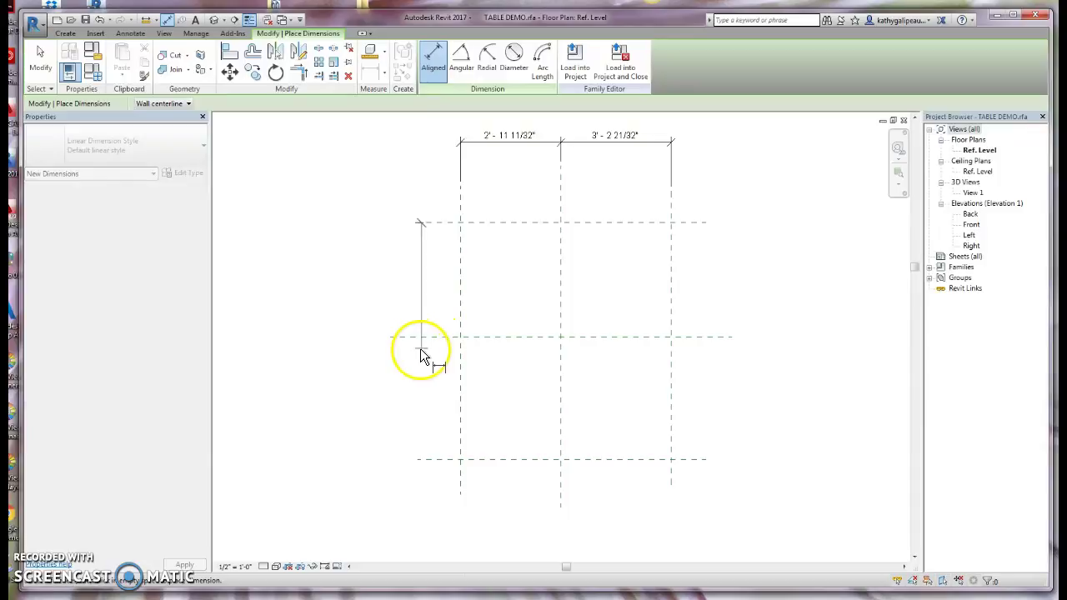
{"action": "left_click", "coordinate": [406, 336]}
{"action": "left_click", "coordinate": [408, 362]}
{"action": "left_click", "coordinate": [425, 337]}
{"action": "left_click", "coordinate": [424, 460]}
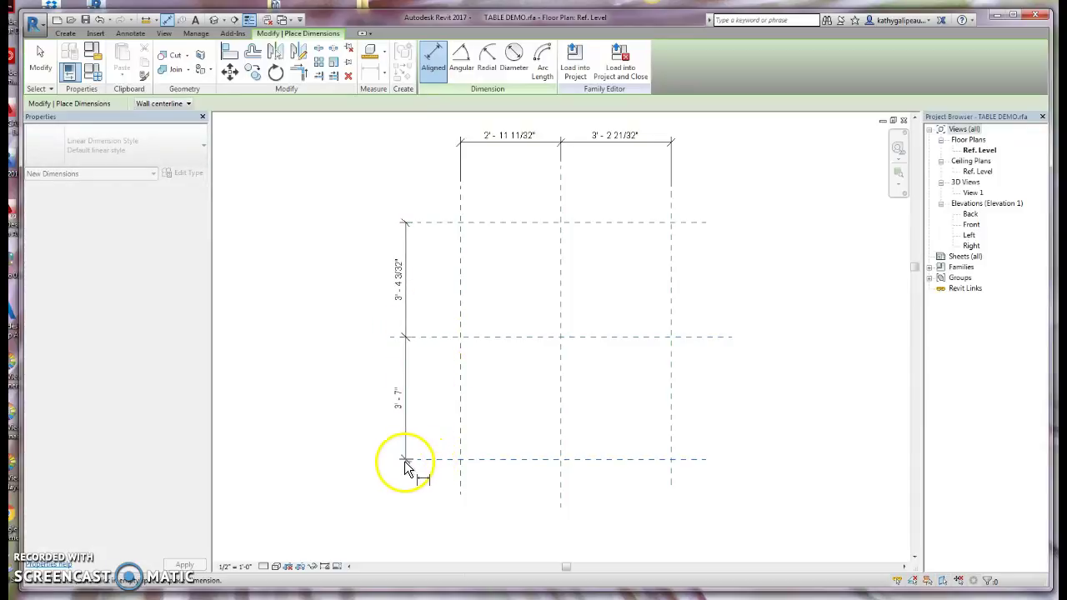
{"action": "left_click", "coordinate": [403, 487]}
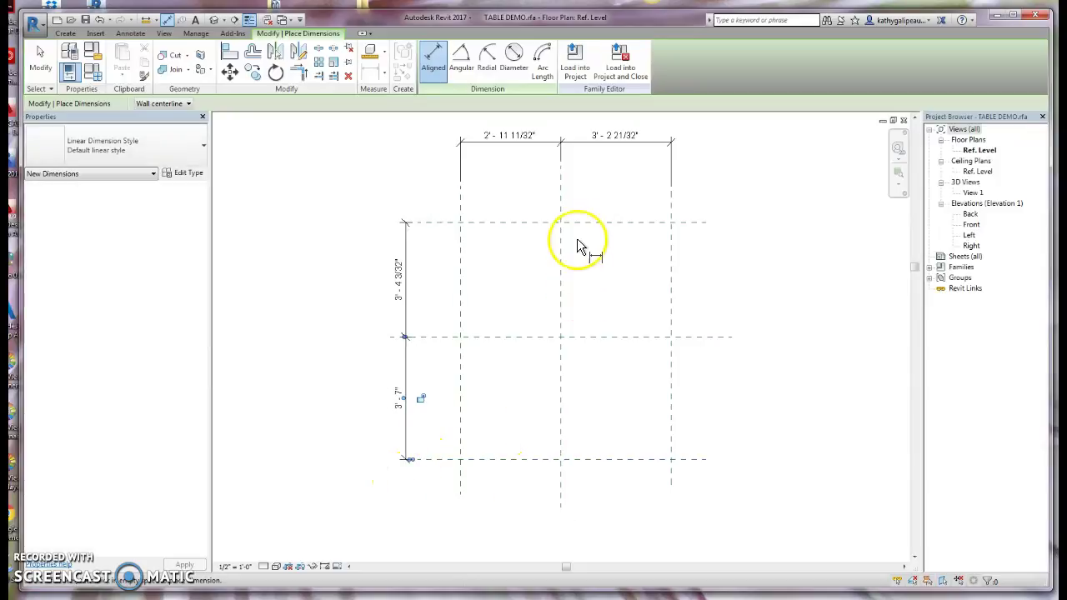
{"action": "left_click", "coordinate": [39, 58]}
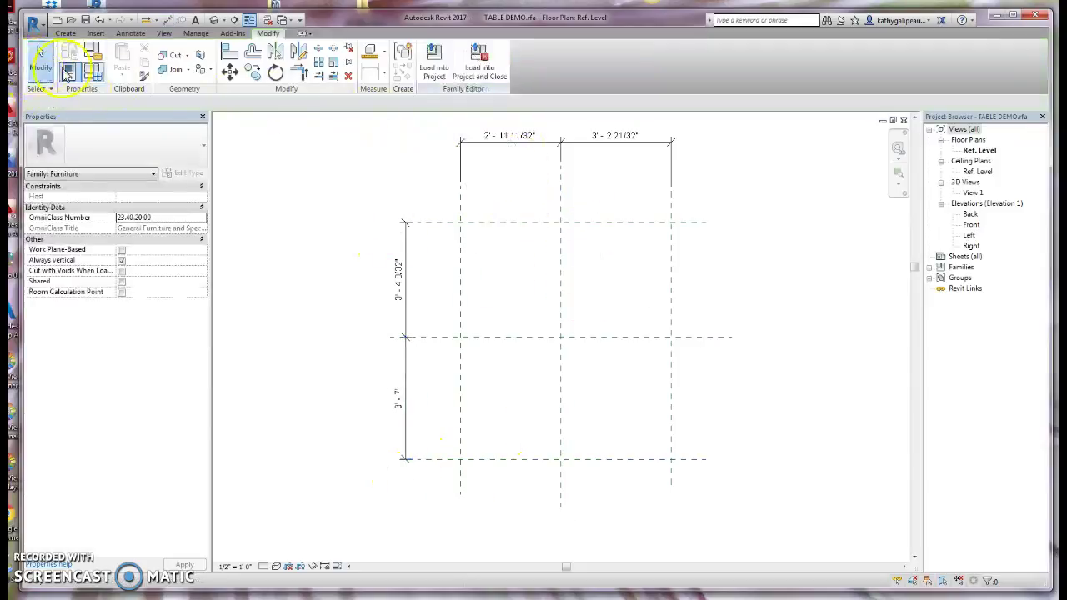
- Set the left vertical reference plane's distance from the center plane to 2', and revise it to 1.5 feet
{"action": "left_click", "coordinate": [462, 212]}
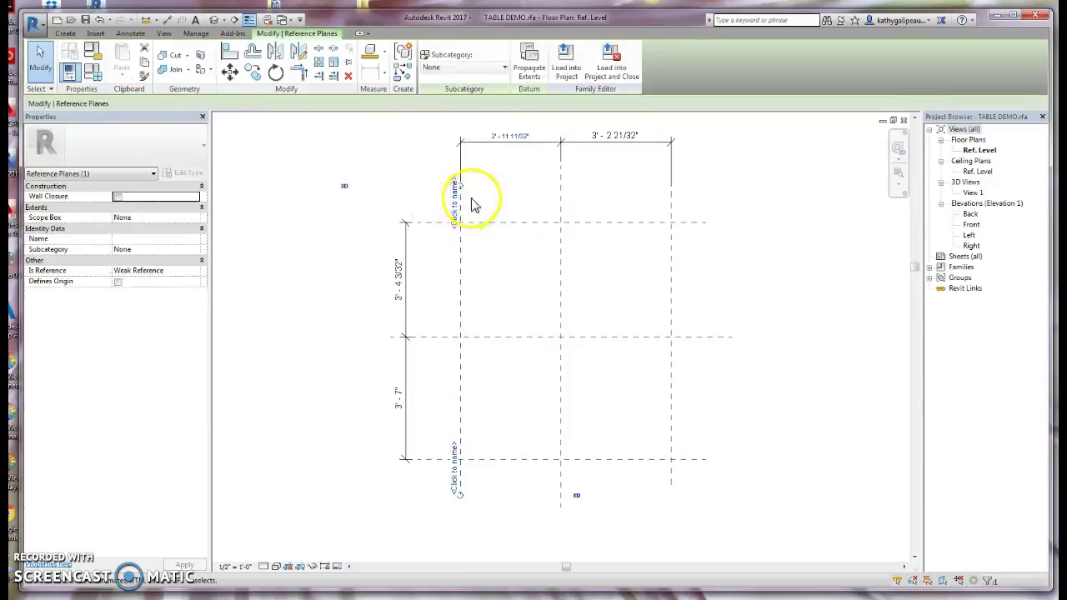
{"action": "left_click", "coordinate": [505, 132]}
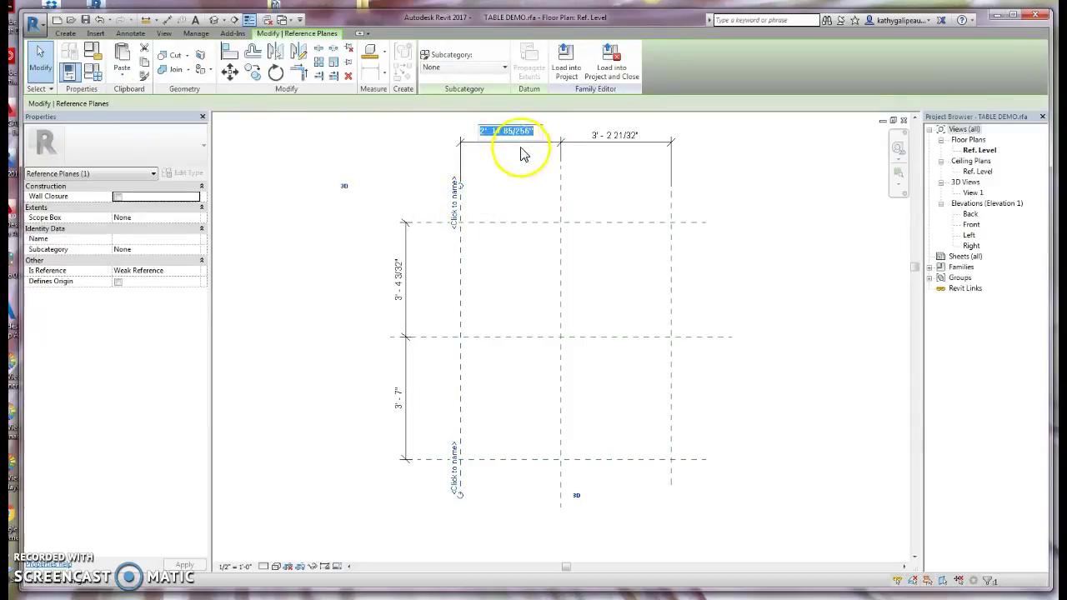
{"action": "type", "text": "2"}
{"action": "key", "text": "Return"}
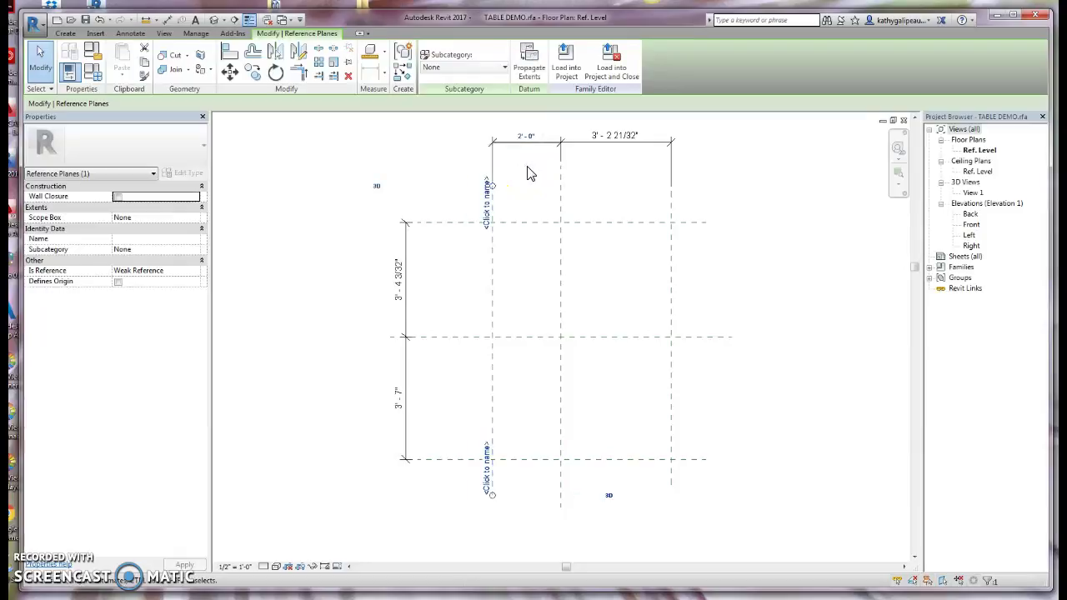
{"action": "left_click", "coordinate": [528, 133]}
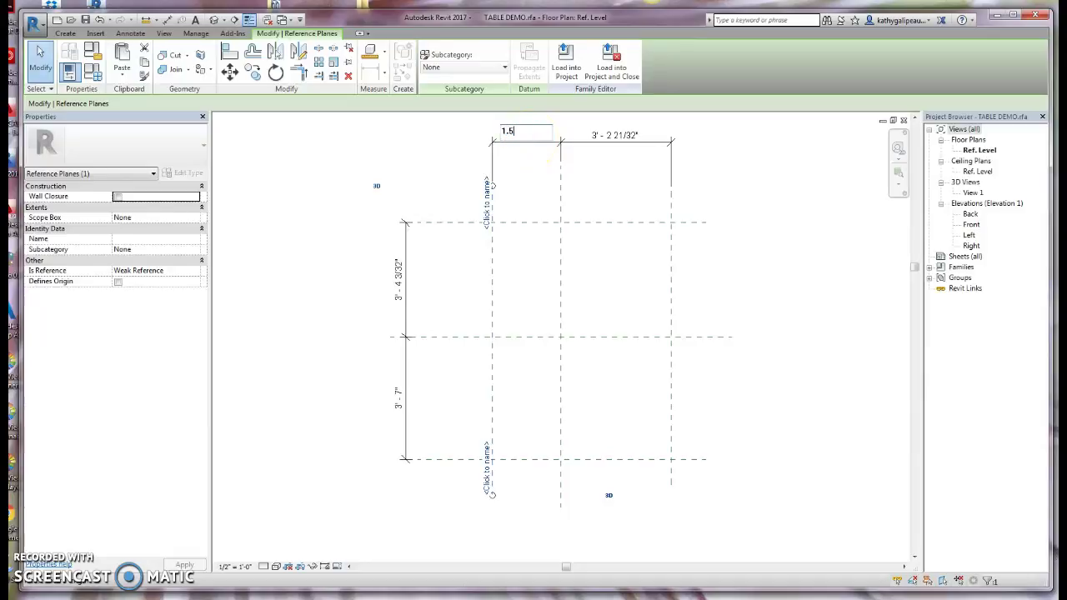
{"action": "key", "text": "Return"}
- Set the right vertical reference plane's distance from the center plane to 1'-6"
{"action": "left_click", "coordinate": [627, 147]}
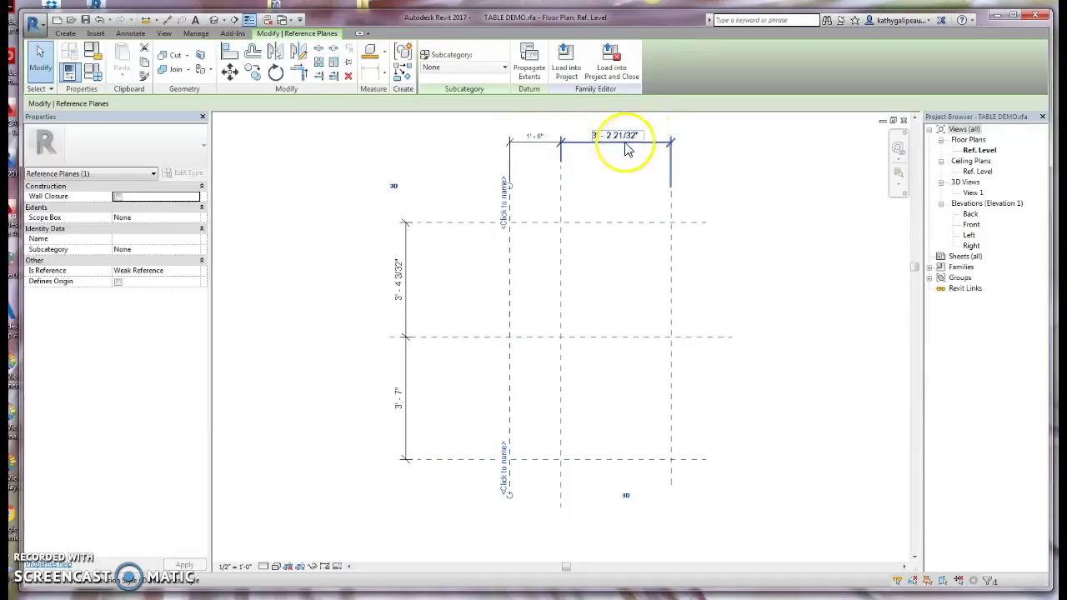
{"action": "left_click", "coordinate": [673, 233]}
{"action": "left_click", "coordinate": [668, 150]}
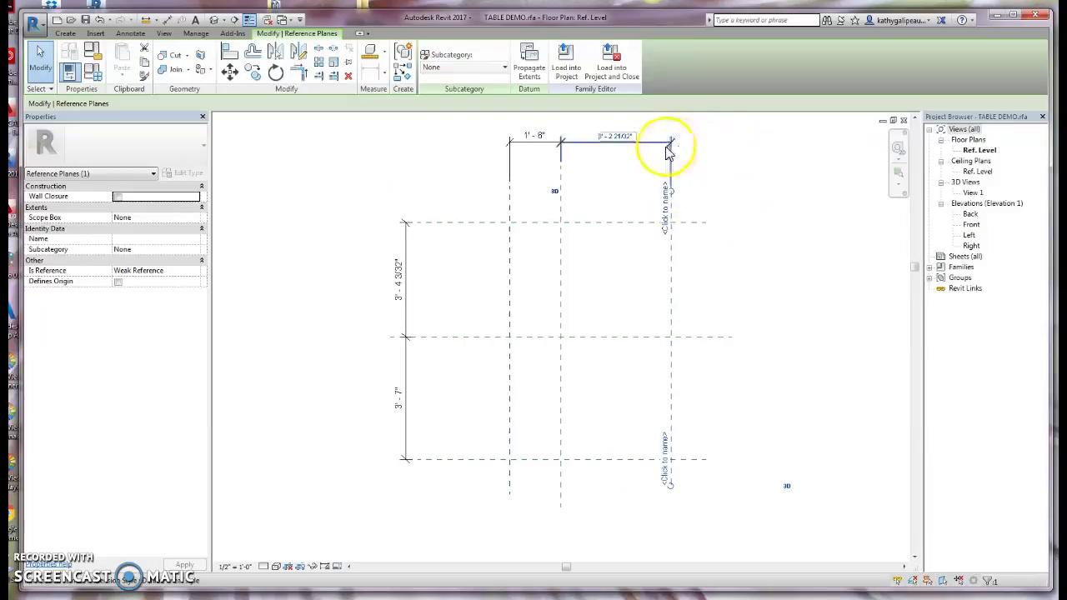
{"action": "left_click", "coordinate": [623, 140]}
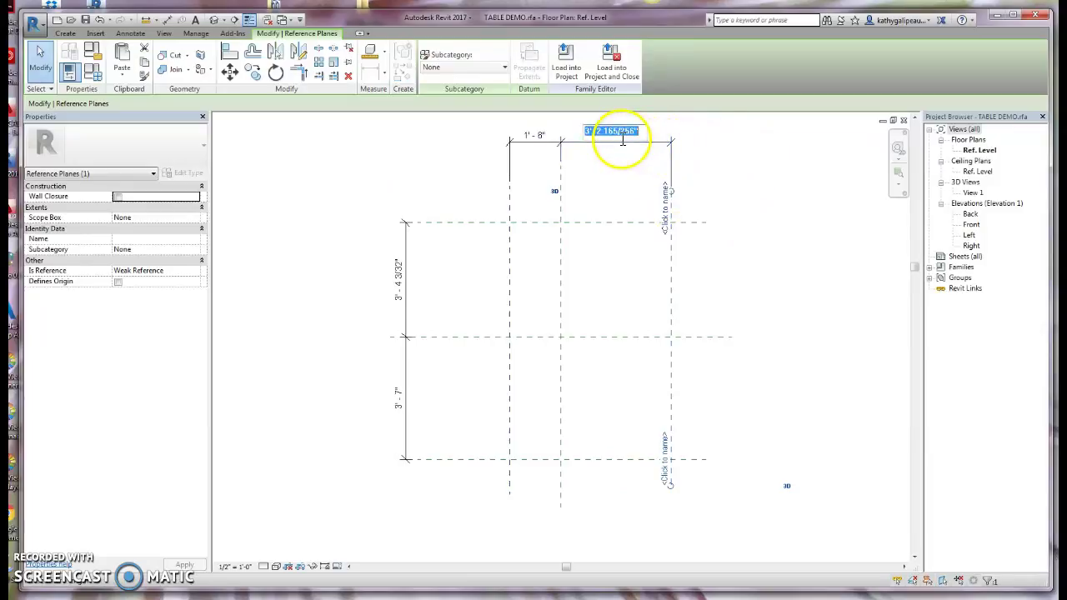
{"action": "type", "text": "1' - 8"}
{"action": "key", "text": "Return"}
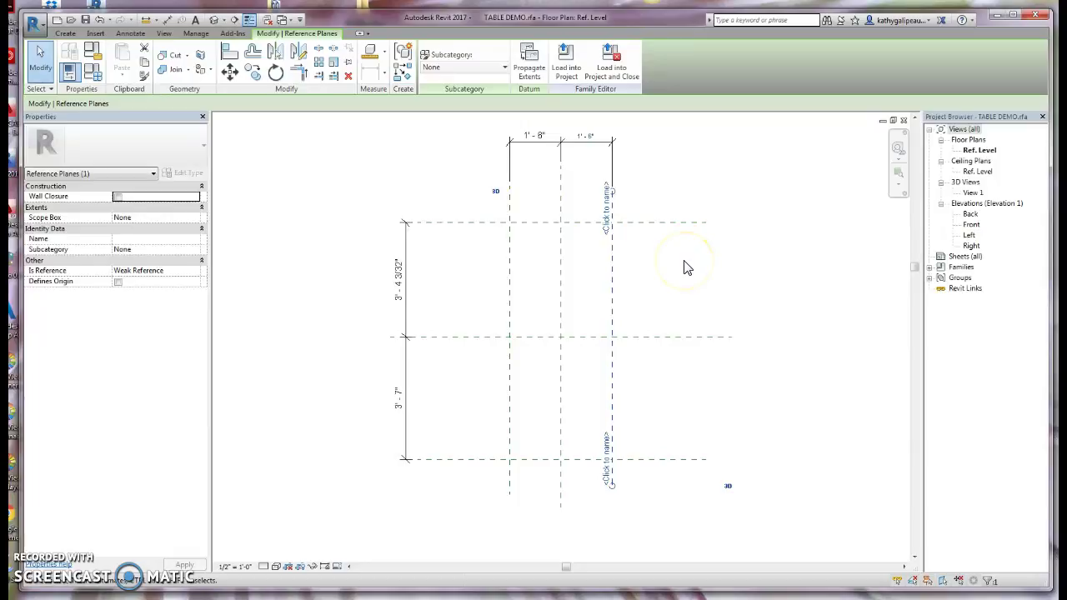
- Set the upper horizontal reference plane's distance from the horizontal center plane to 2'
{"action": "left_click", "coordinate": [475, 231]}
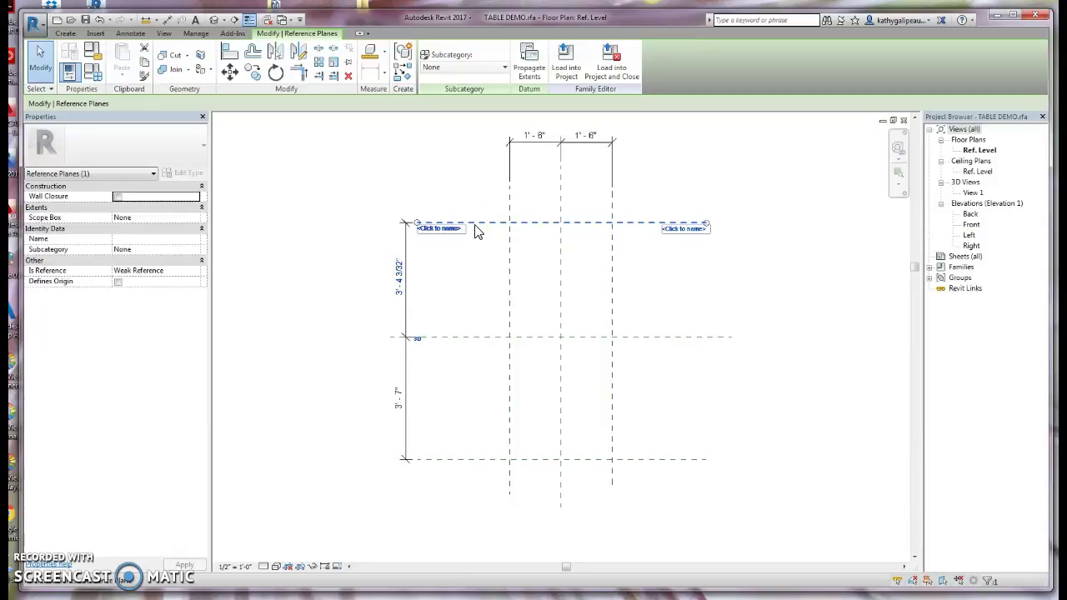
{"action": "left_click", "coordinate": [402, 297]}
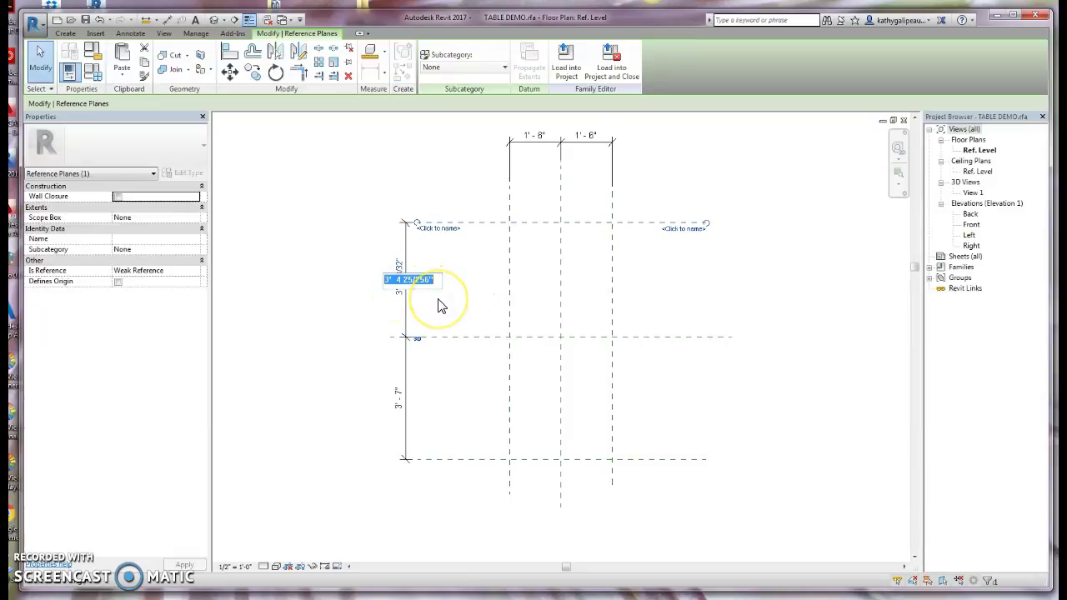
{"action": "type", "text": "2"}
{"action": "key", "text": "Return"}
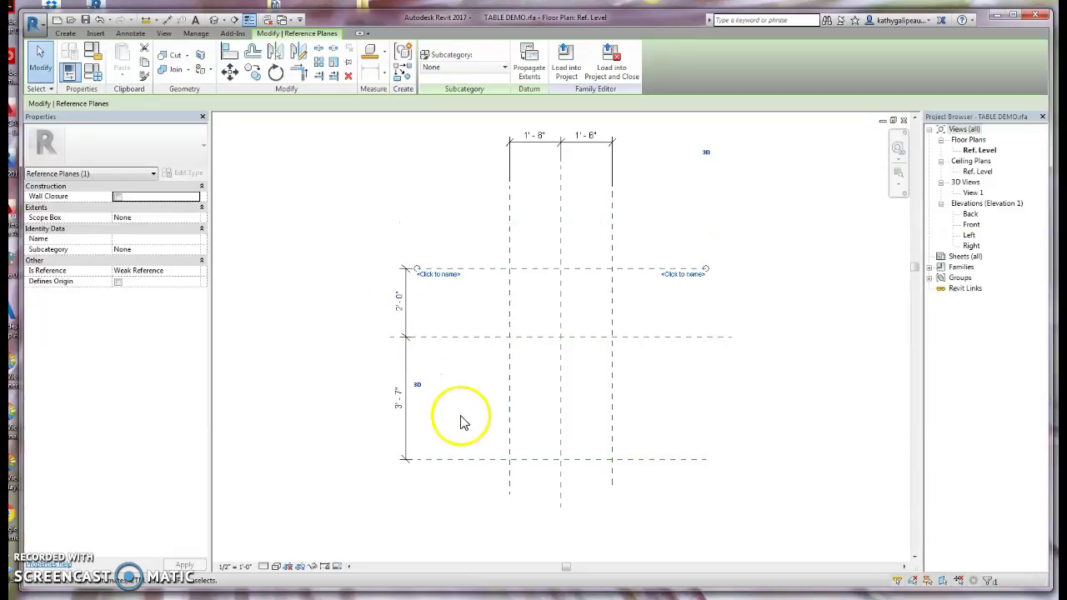
- Set the lower horizontal reference plane's distance from the horizontal center plane to 2'
{"action": "left_click", "coordinate": [469, 459]}
{"action": "left_click", "coordinate": [399, 400]}
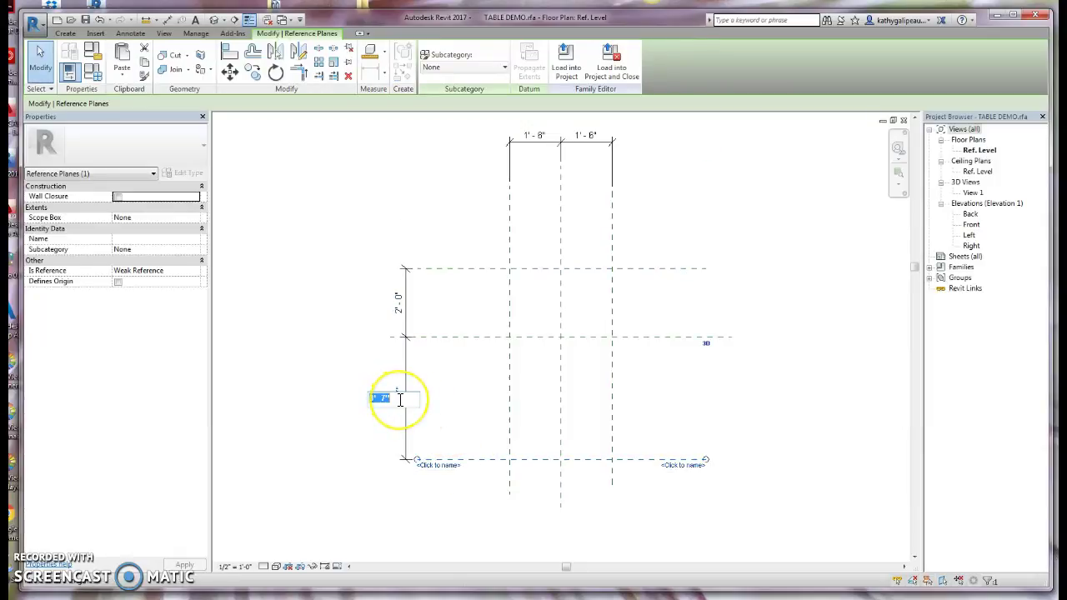
{"action": "type", "text": "2"}
{"action": "key", "text": "Return"}
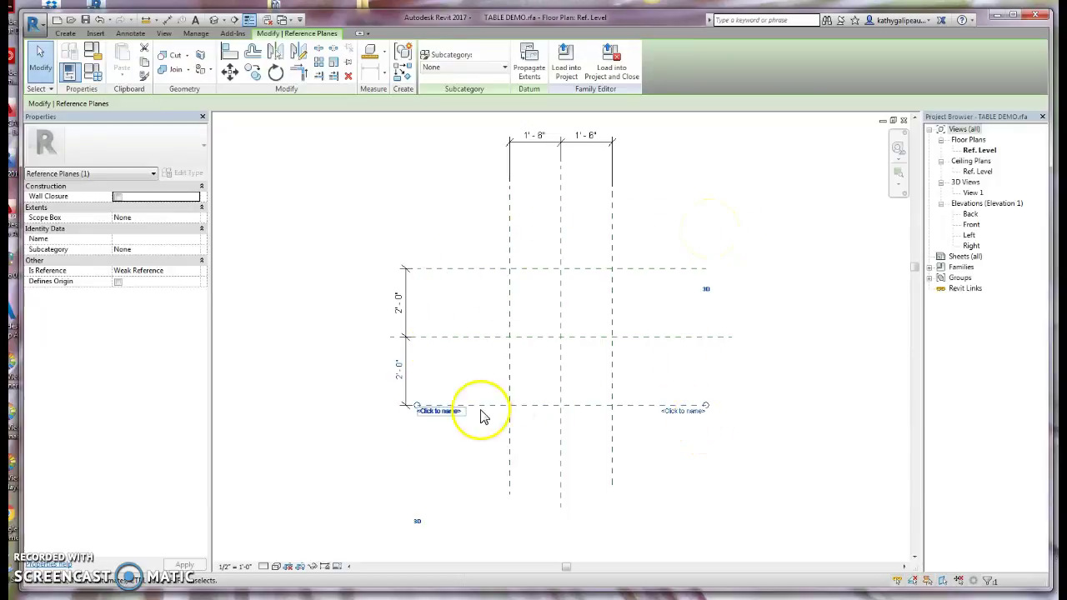
{"action": "left_click", "coordinate": [685, 216]}
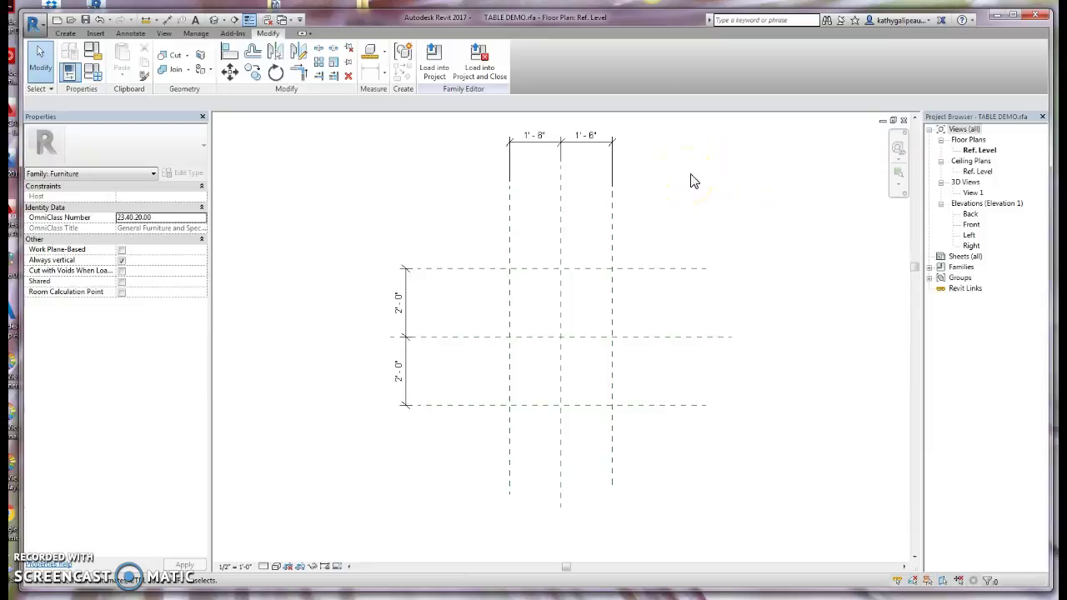
- In the Right elevation, draw a horizontal reference plane about 3'-8" above Ref. Level, crossing all three vertical planes
{"action": "double_click", "coordinate": [972, 246]}
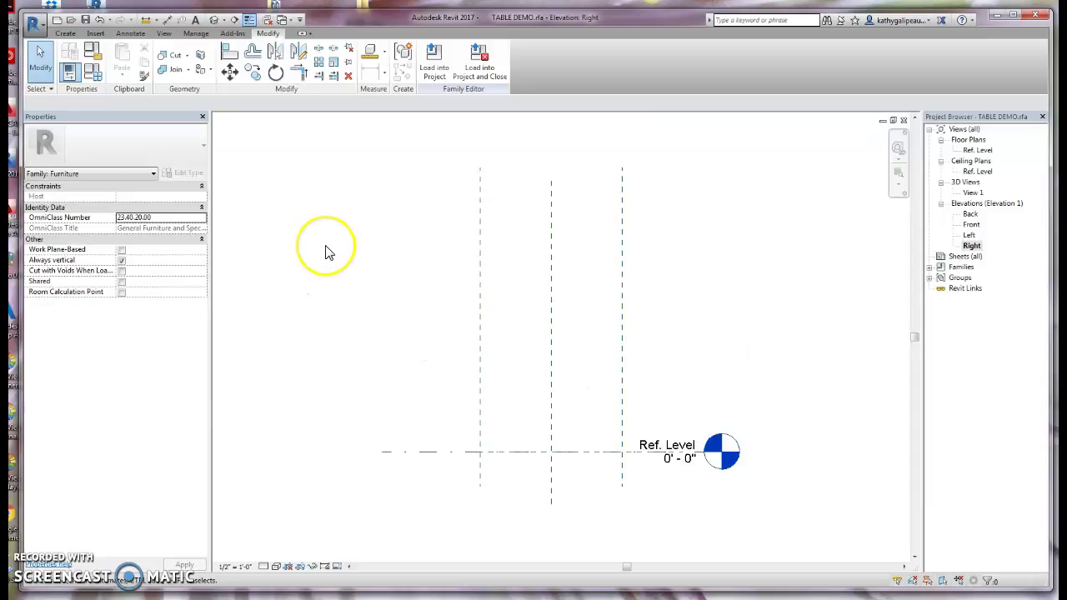
{"action": "left_click", "coordinate": [65, 32]}
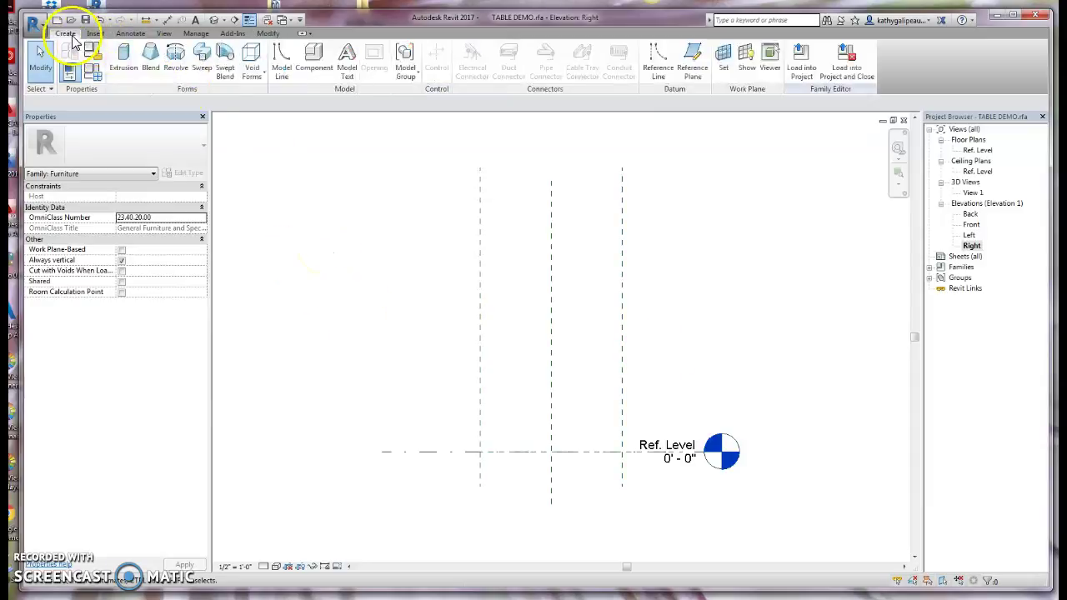
{"action": "left_click", "coordinate": [691, 63]}
{"action": "left_click", "coordinate": [388, 320]}
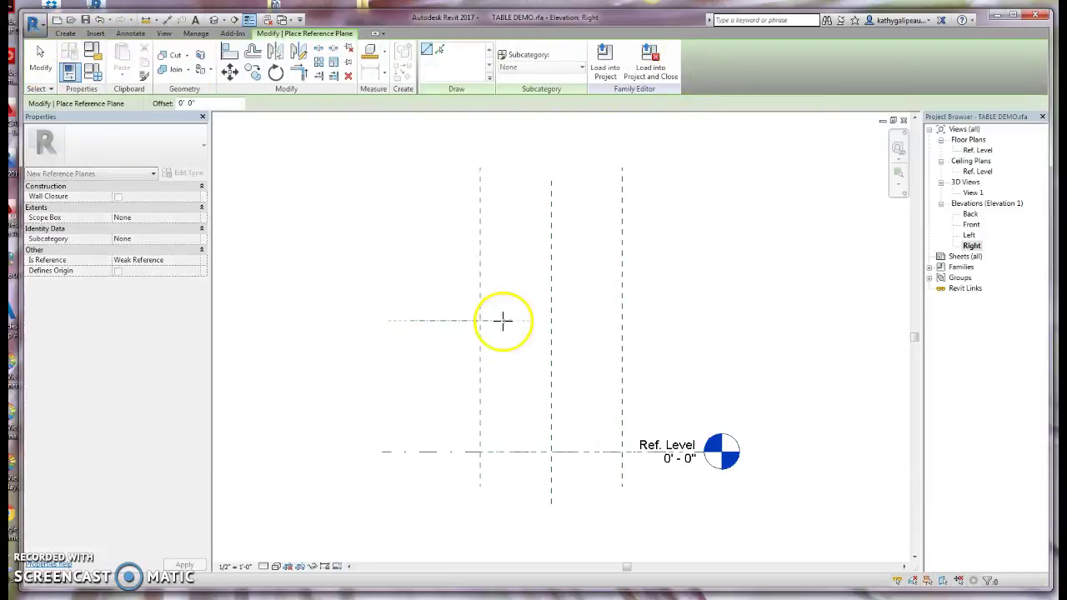
{"action": "left_click", "coordinate": [722, 319]}
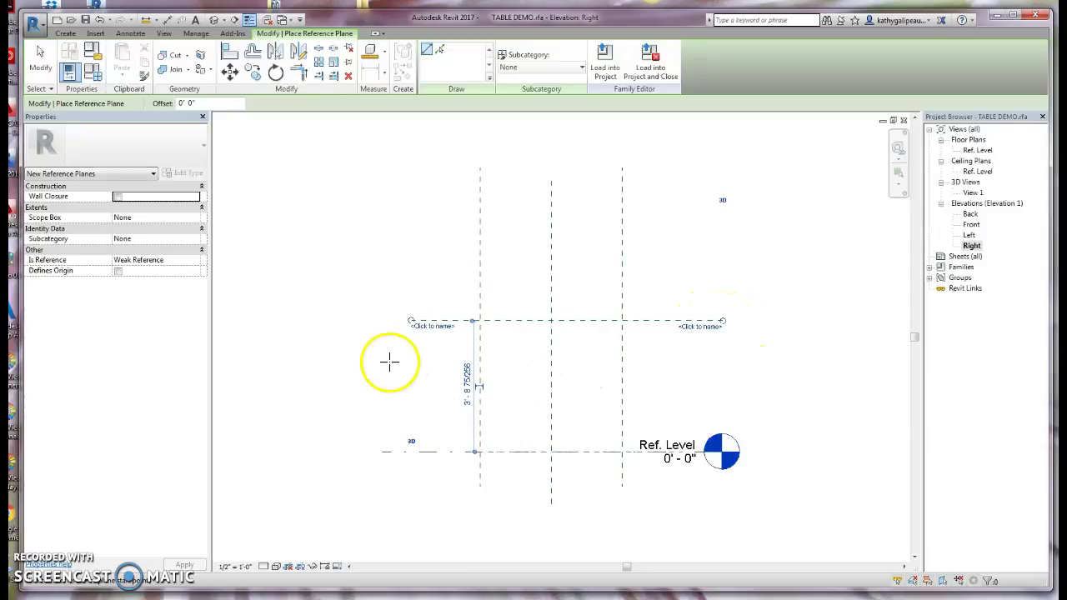
- Name the new horizontal reference plane TOP
{"action": "left_click", "coordinate": [443, 325]}
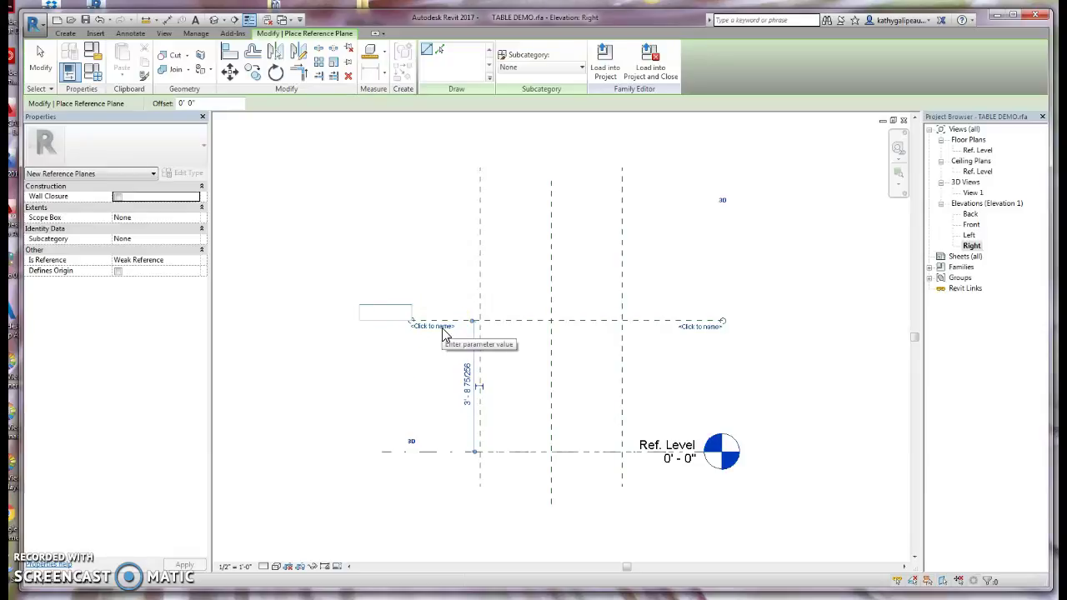
{"action": "type", "text": "TOP"}
{"action": "left_click", "coordinate": [470, 361]}
{"action": "left_click", "coordinate": [451, 368]}
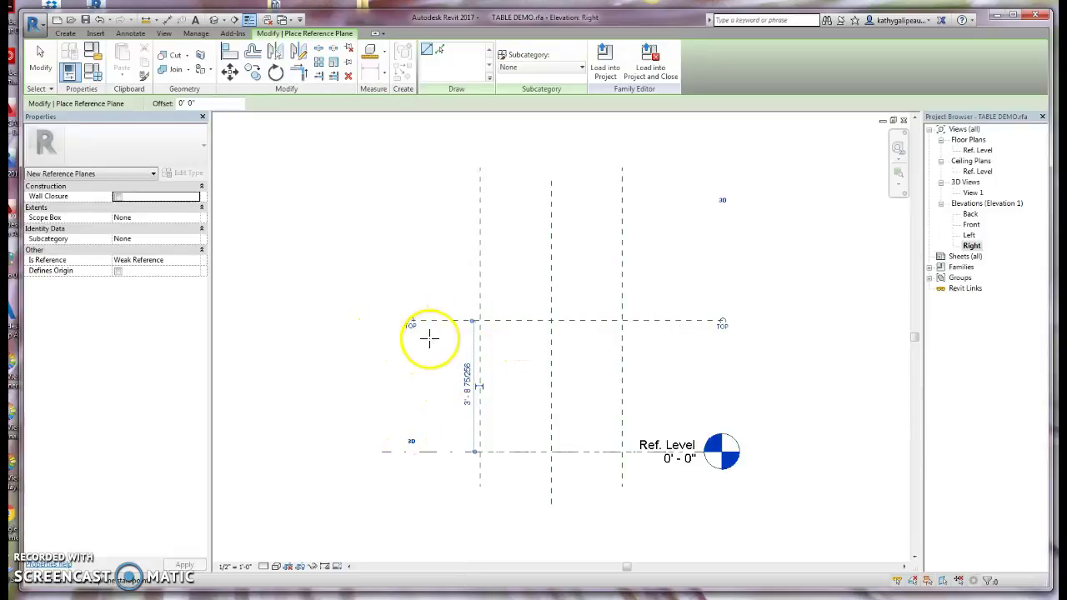
- Draw a second horizontal reference plane about 2.6 inches below the TOP plane
{"action": "left_click_drag", "start_coordinate": [421, 325], "coordinate": [711, 330]}
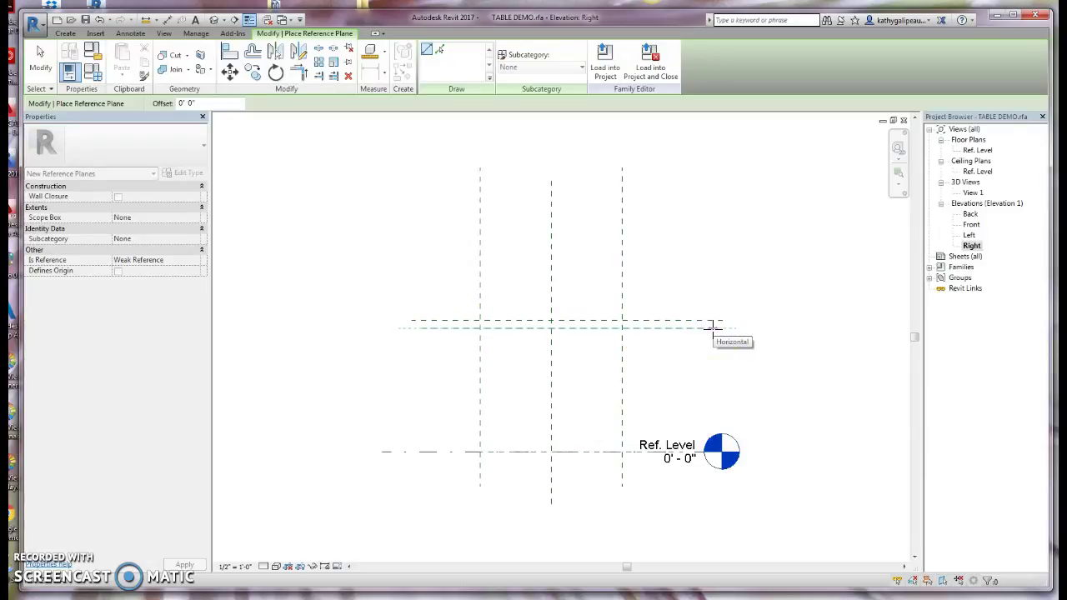
{"action": "left_click_drag", "start_coordinate": [713, 326], "coordinate": [713, 326]}
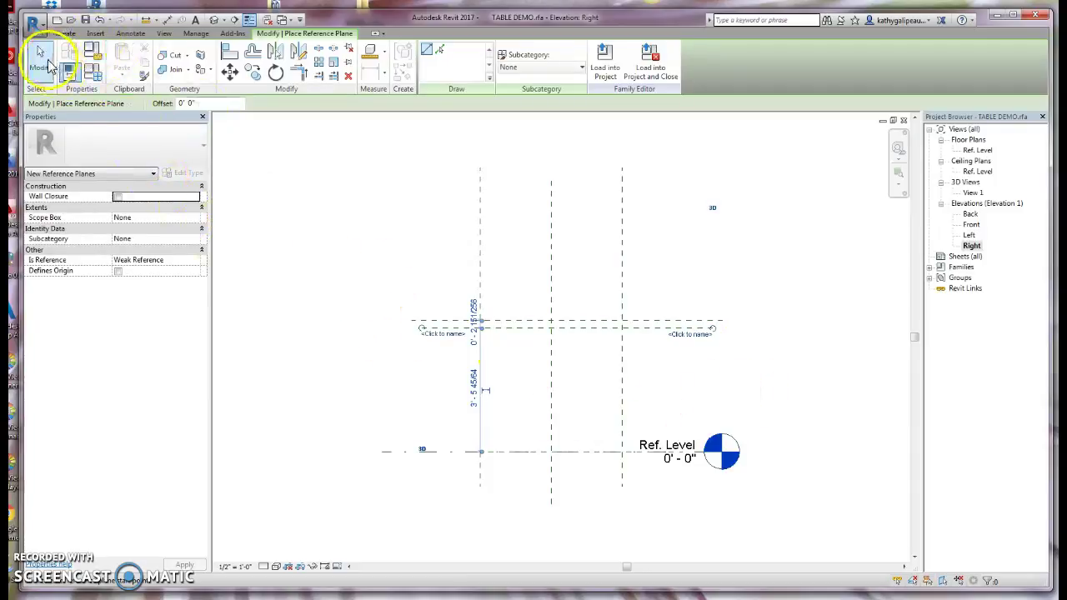
{"action": "left_click", "coordinate": [43, 63]}
- Add an aligned dimension from the TOP reference plane to Ref. Level, placed left of the vertical planes
{"action": "left_click", "coordinate": [170, 23]}
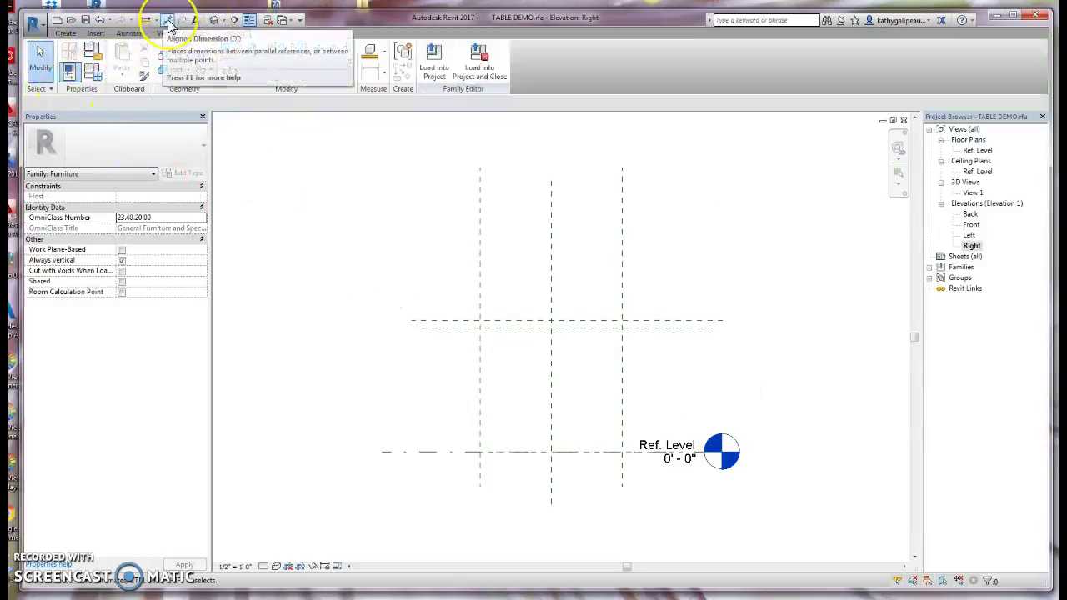
{"action": "left_click", "coordinate": [431, 320]}
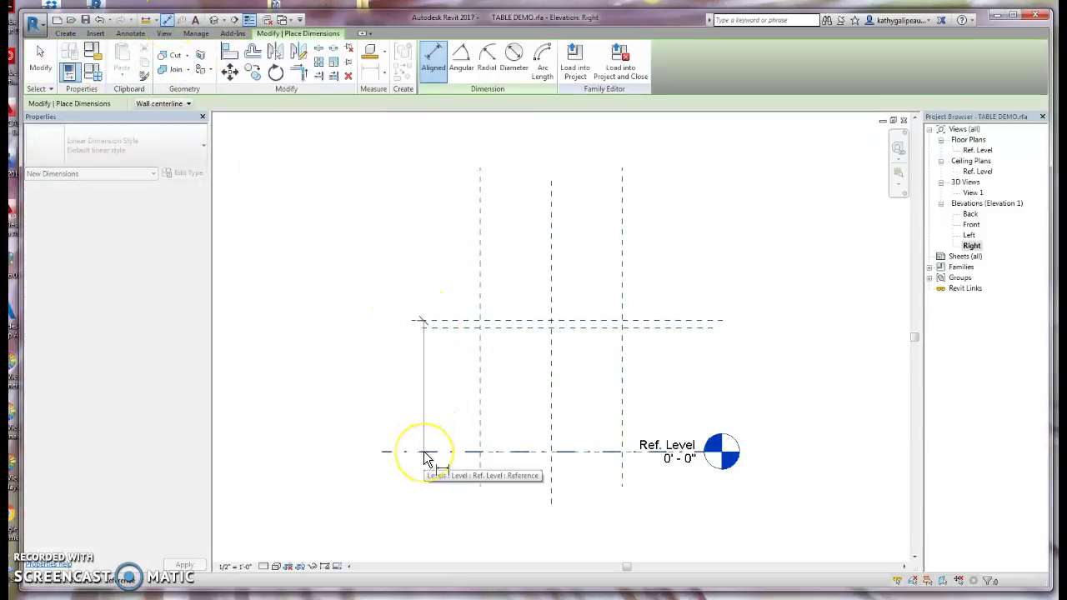
{"action": "left_click_drag", "start_coordinate": [425, 457], "coordinate": [464, 451]}
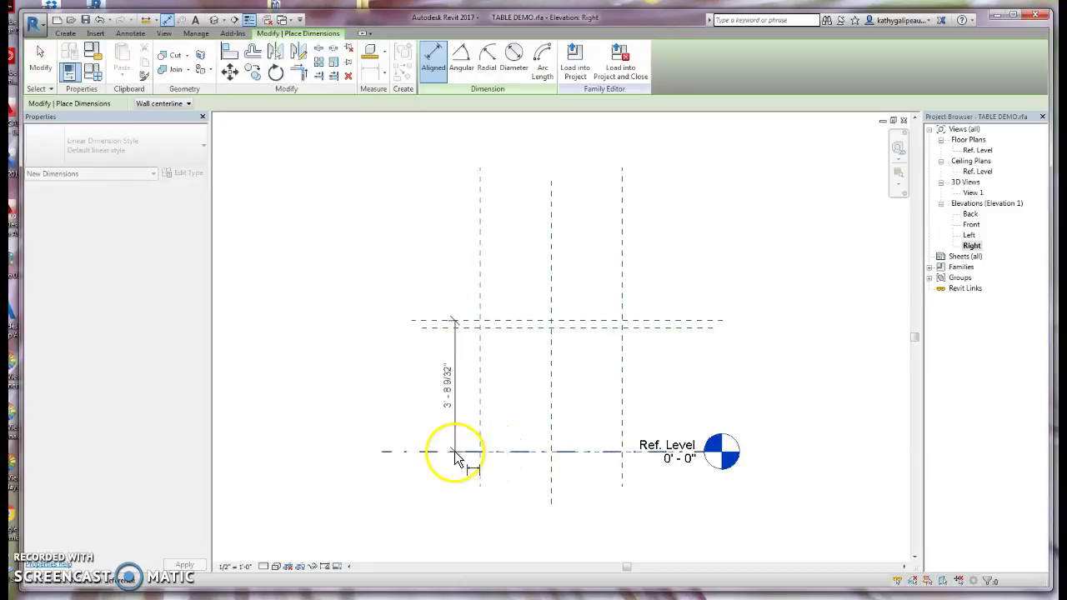
{"action": "left_click", "coordinate": [430, 496]}
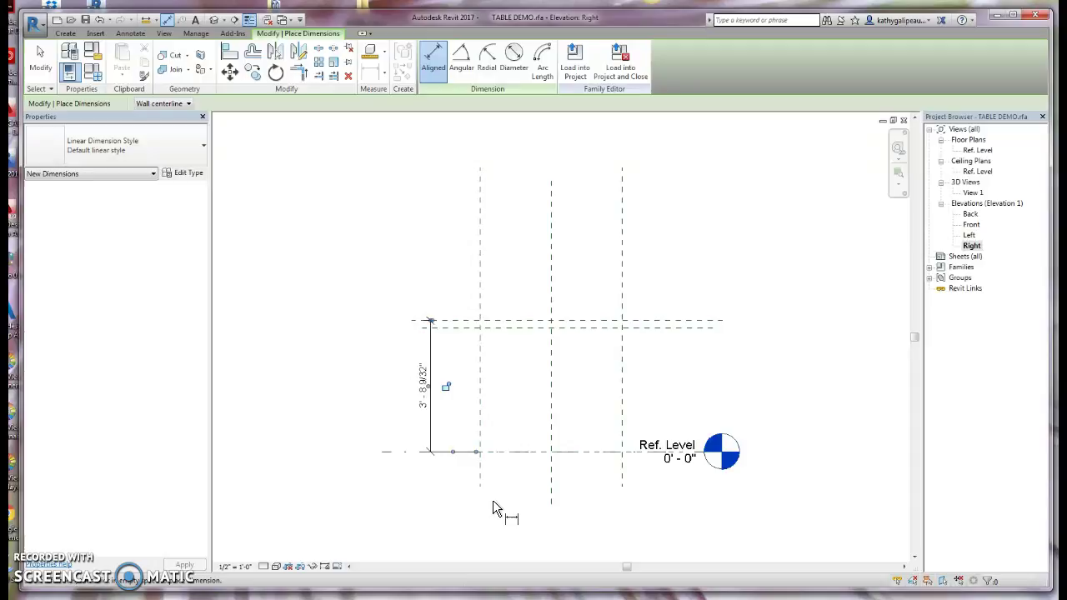
{"action": "left_click", "coordinate": [317, 244]}
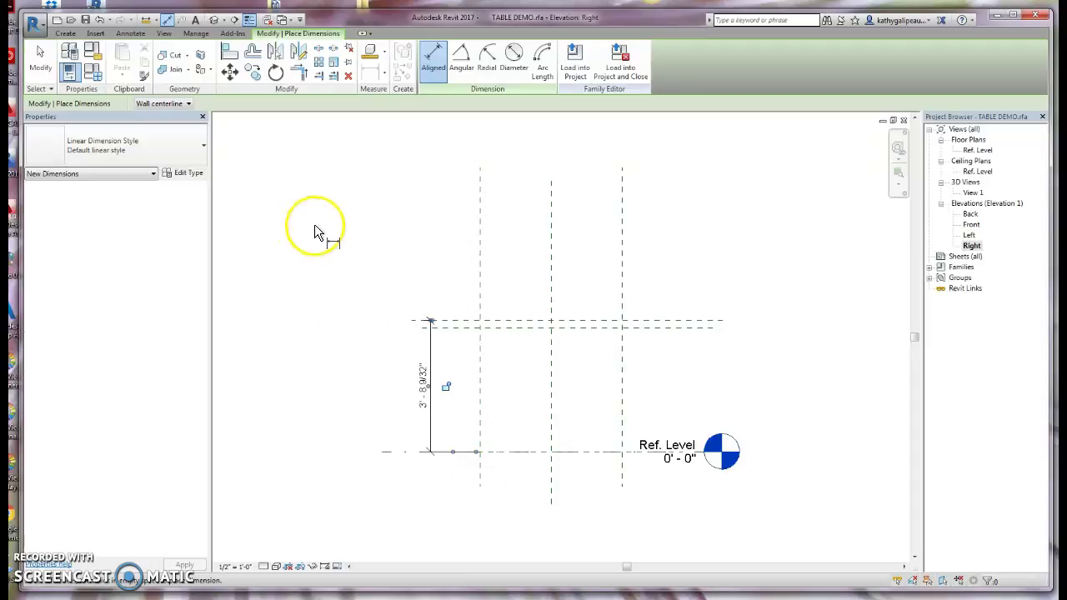
- Add an aligned dimension from the lower horizontal reference plane to Ref. Level, beside the TOP plane's dimension
{"action": "left_click", "coordinate": [469, 336]}
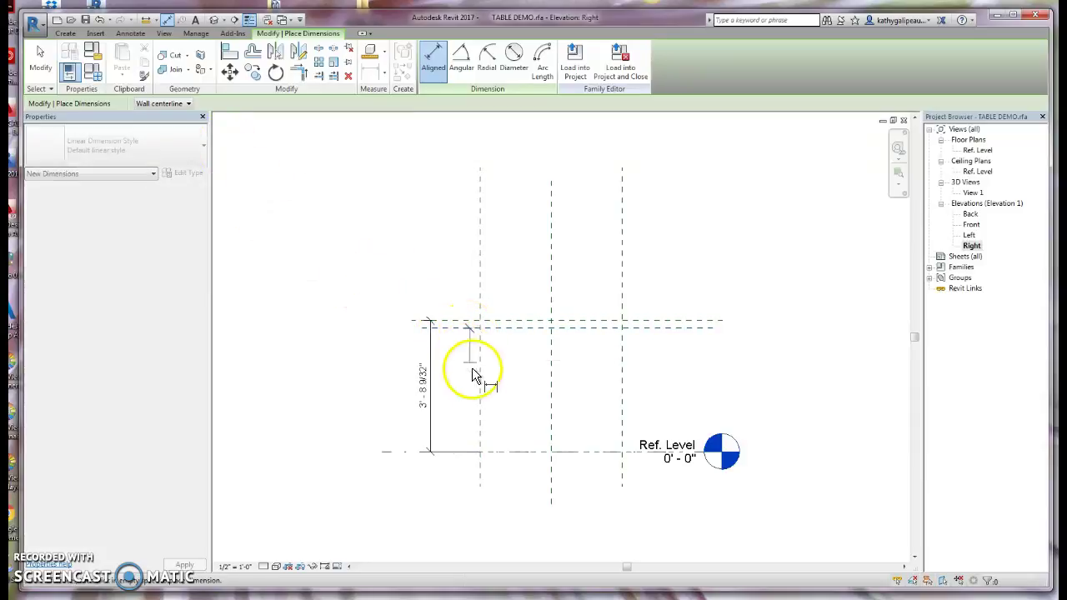
{"action": "left_click", "coordinate": [523, 453]}
{"action": "left_click", "coordinate": [460, 466]}
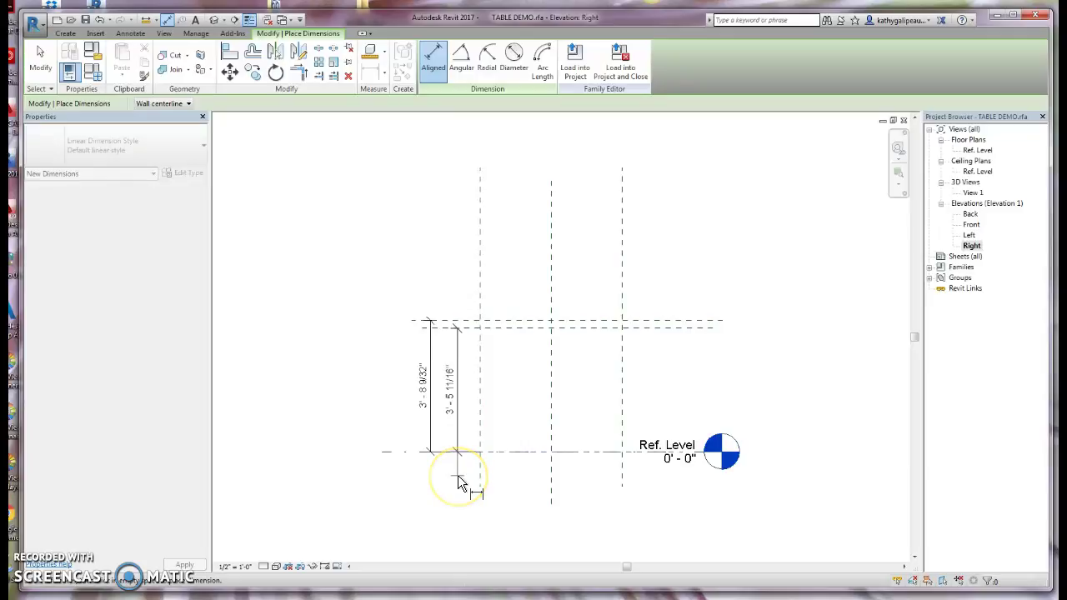
{"action": "left_click", "coordinate": [460, 484]}
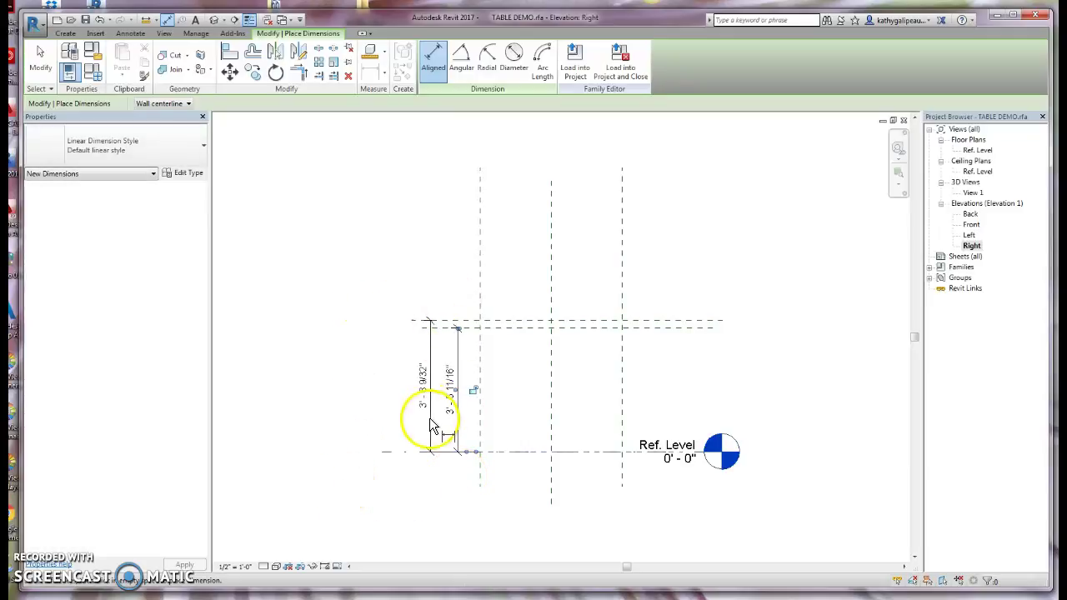
{"action": "left_click", "coordinate": [40, 57]}
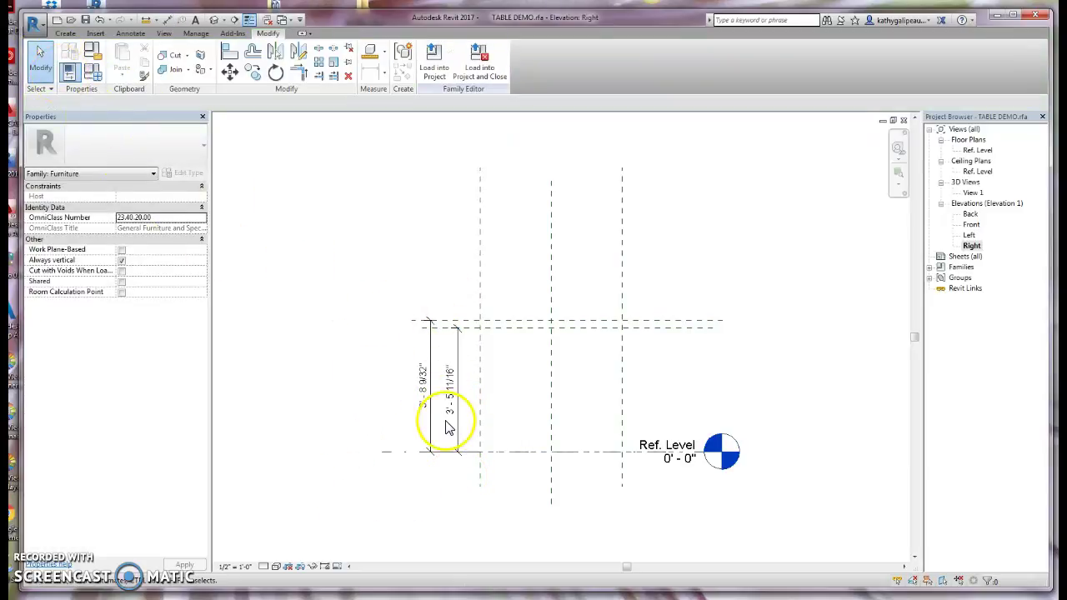
- Set the lower horizontal reference plane's height above Ref. Level to 2'-6"
{"action": "left_click", "coordinate": [472, 329]}
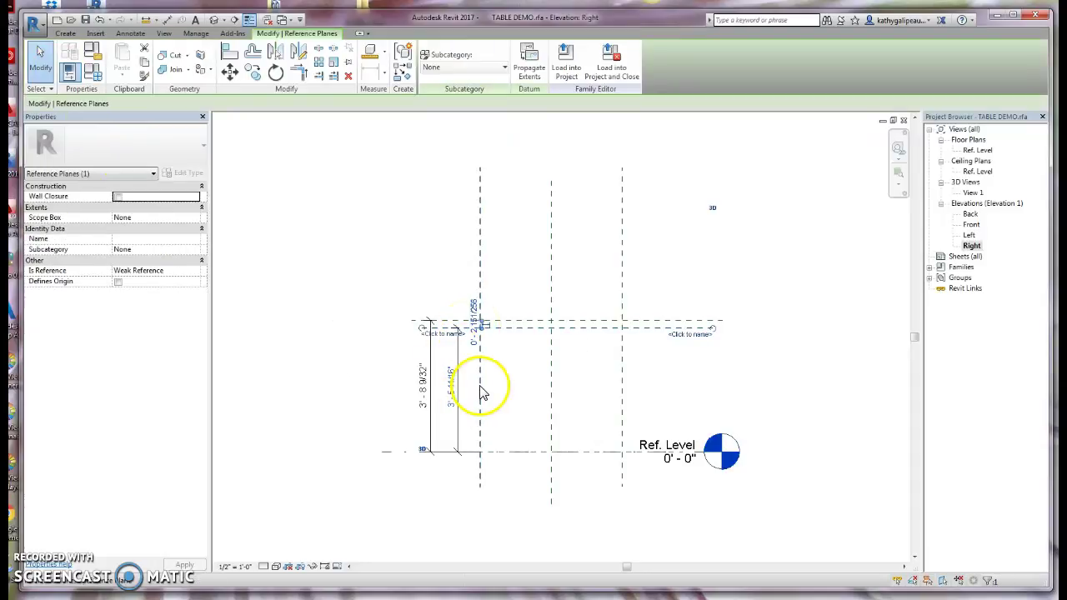
{"action": "left_click", "coordinate": [454, 404]}
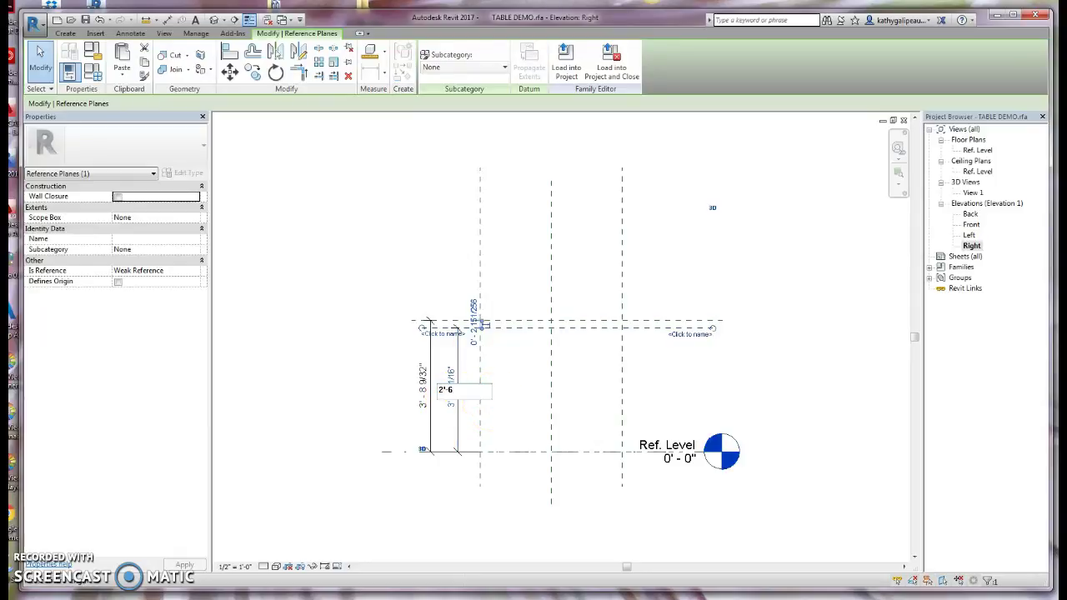
{"action": "type", "text": "2'-6\""}
{"action": "key", "text": "Return"}
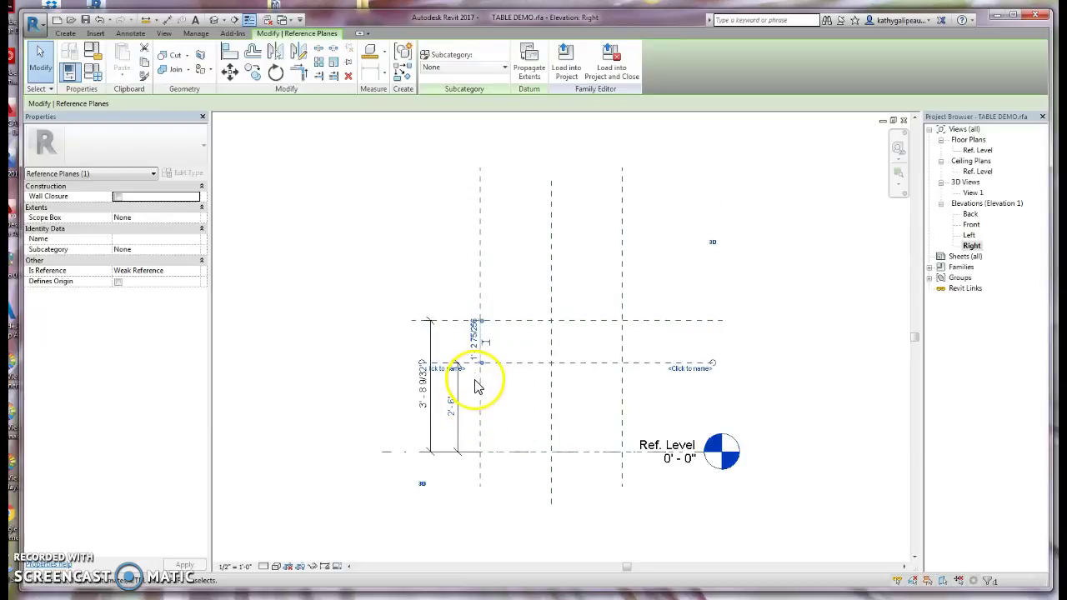
- Set the TOP reference plane's height above Ref. Level to 2'-8"
{"action": "left_click", "coordinate": [454, 323]}
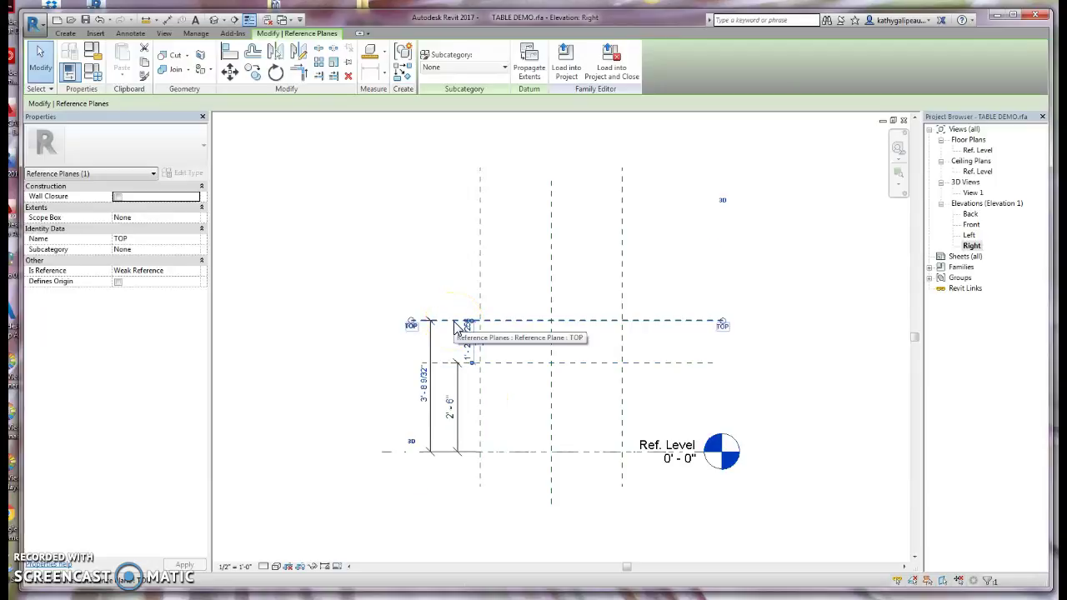
{"action": "left_click", "coordinate": [424, 385]}
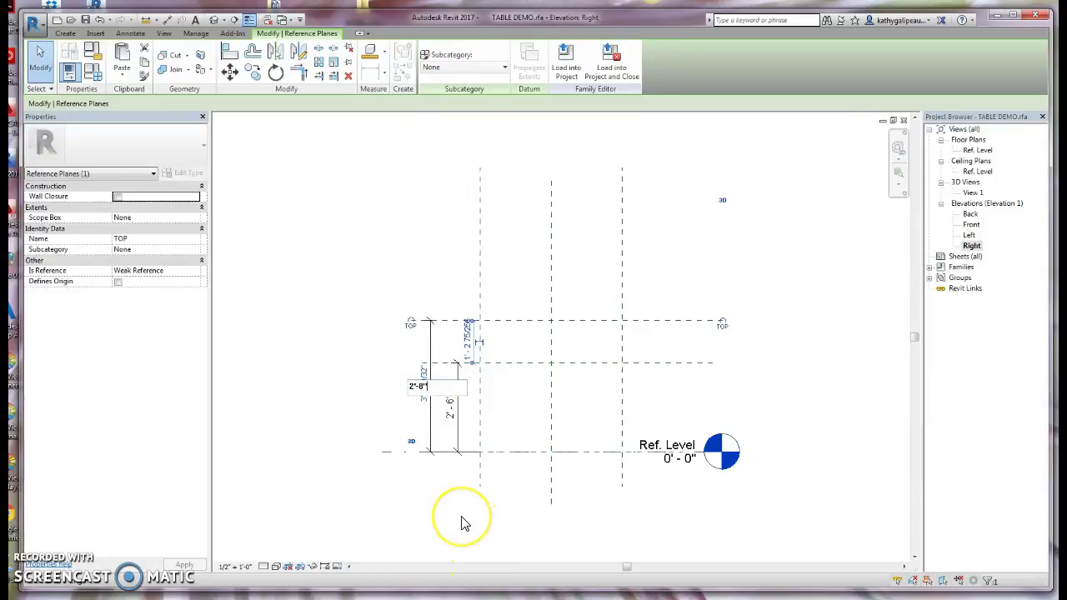
{"action": "key", "text": "Return"}
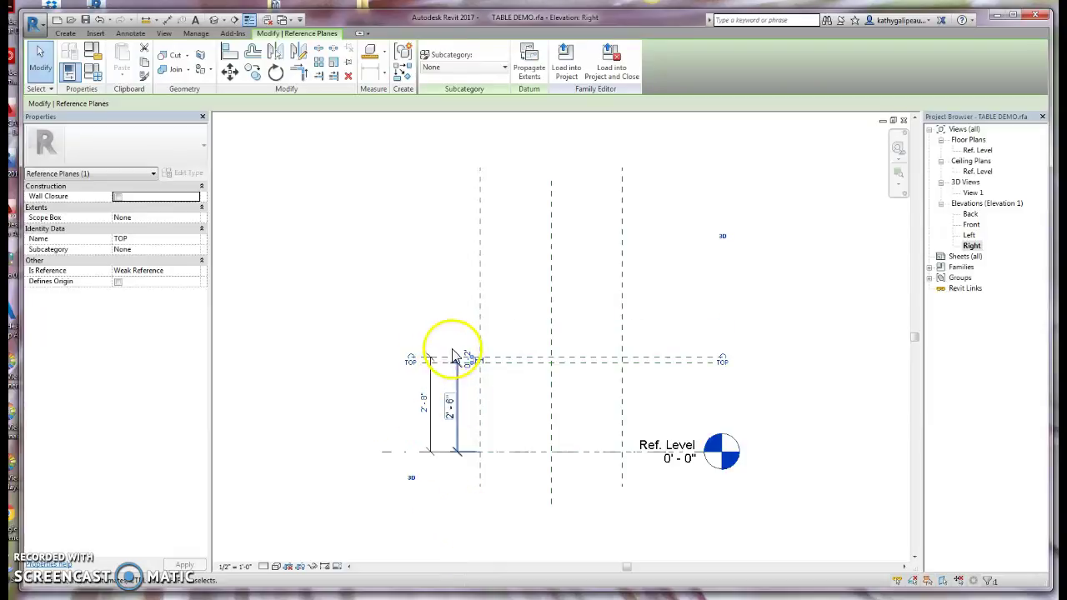
{"action": "left_click", "coordinate": [464, 503]}
- Add an aligned dimension between the TOP plane and the plane just below it, in line with the 2'-6" dimension
{"action": "scroll", "coordinate": [482, 382], "scroll_direction": "up", "scroll_amount": 1}
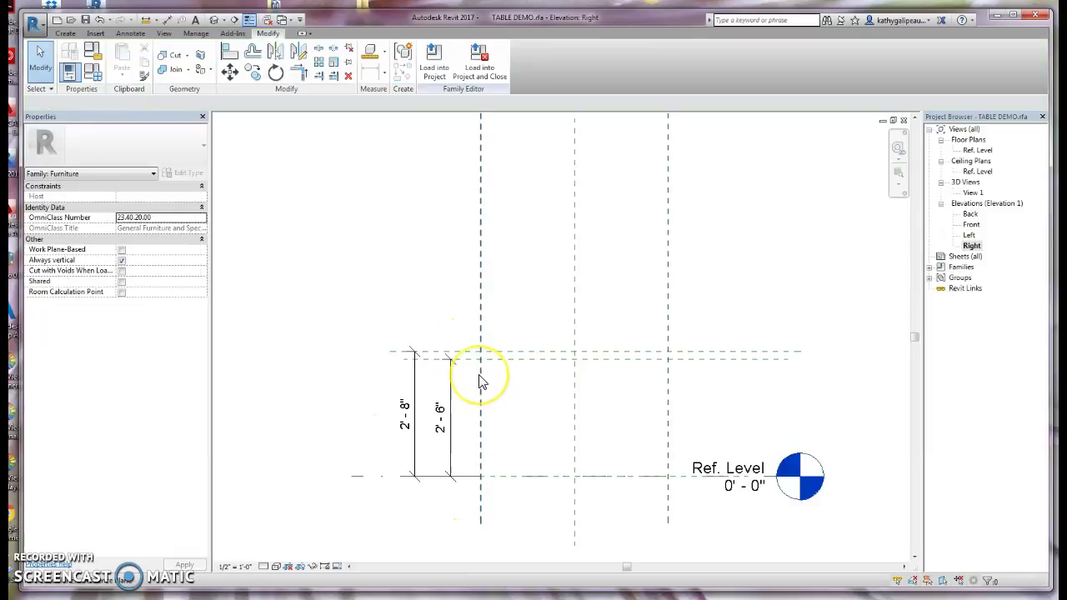
{"action": "scroll", "coordinate": [481, 381], "scroll_direction": "up", "scroll_amount": 1}
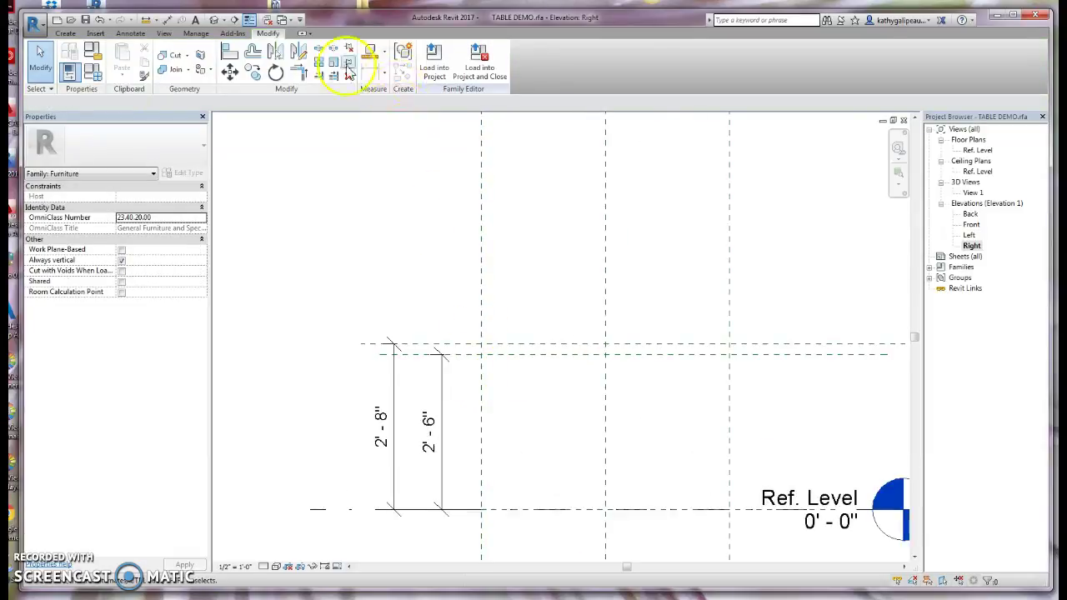
{"action": "left_click", "coordinate": [167, 21]}
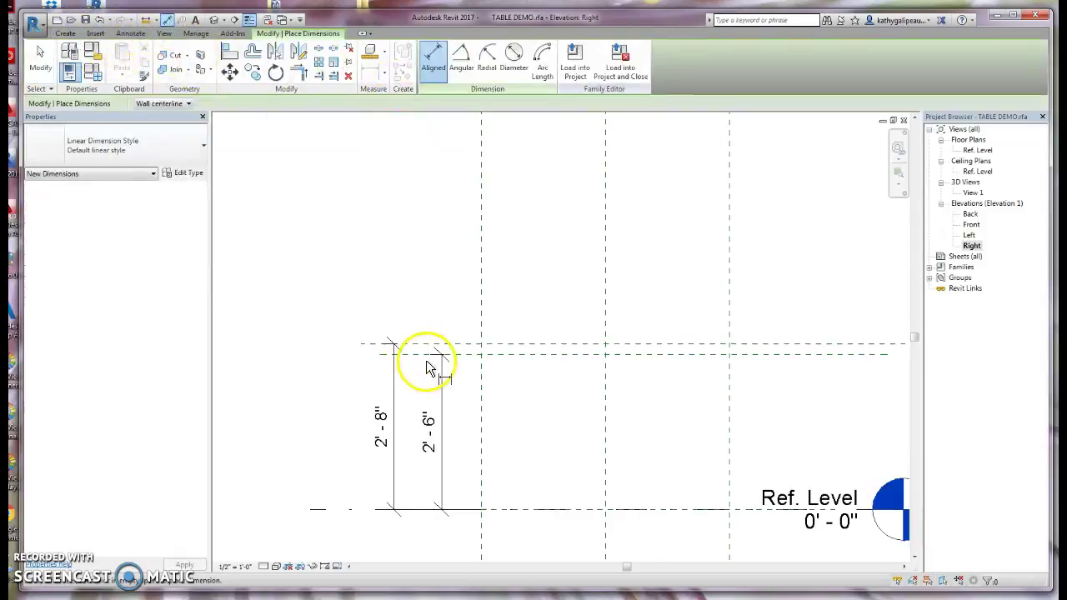
{"action": "left_click", "coordinate": [457, 355]}
{"action": "left_click", "coordinate": [452, 345]}
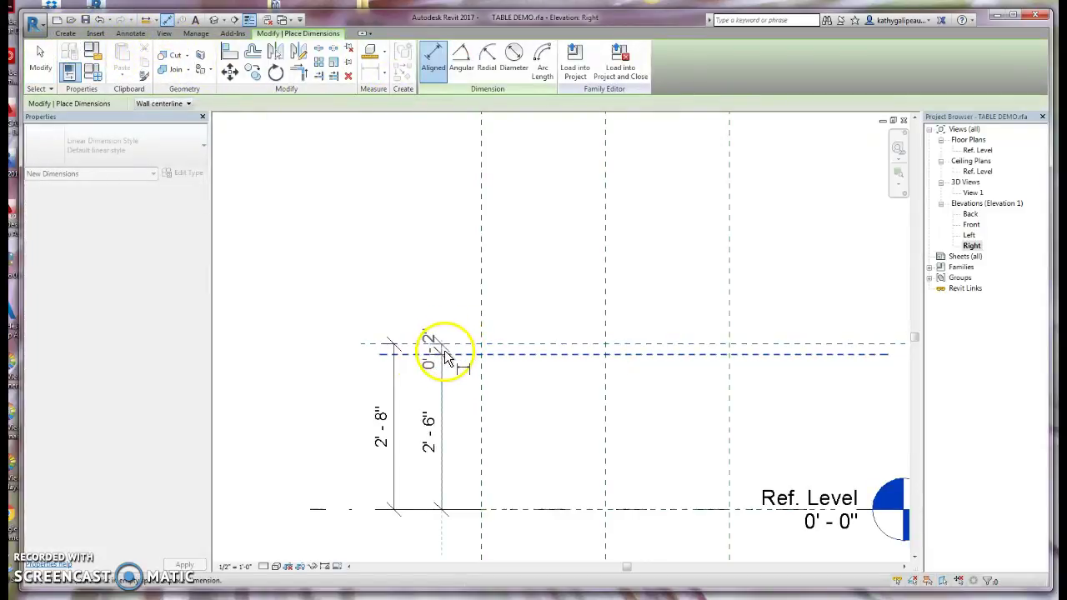
{"action": "left_click", "coordinate": [441, 408]}
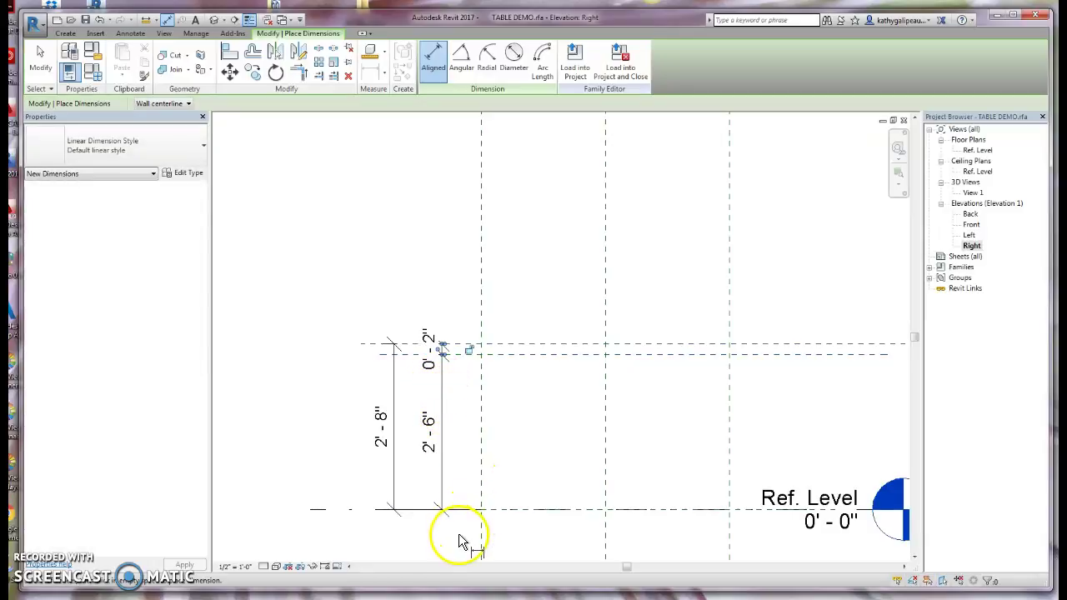
{"action": "scroll", "coordinate": [684, 477], "scroll_direction": "down", "scroll_amount": 2}
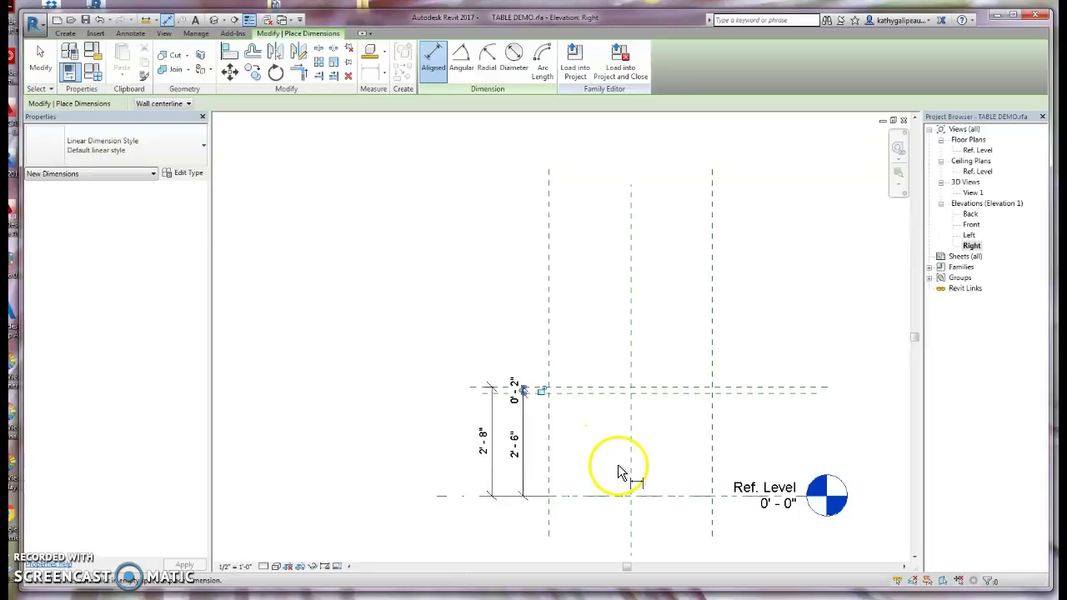
- In the Ref. Level floor plan, create an extrusion from a 3'-0" by 4'-0" rectangle cornered on the outer reference plane intersections
{"action": "double_click", "coordinate": [975, 150]}
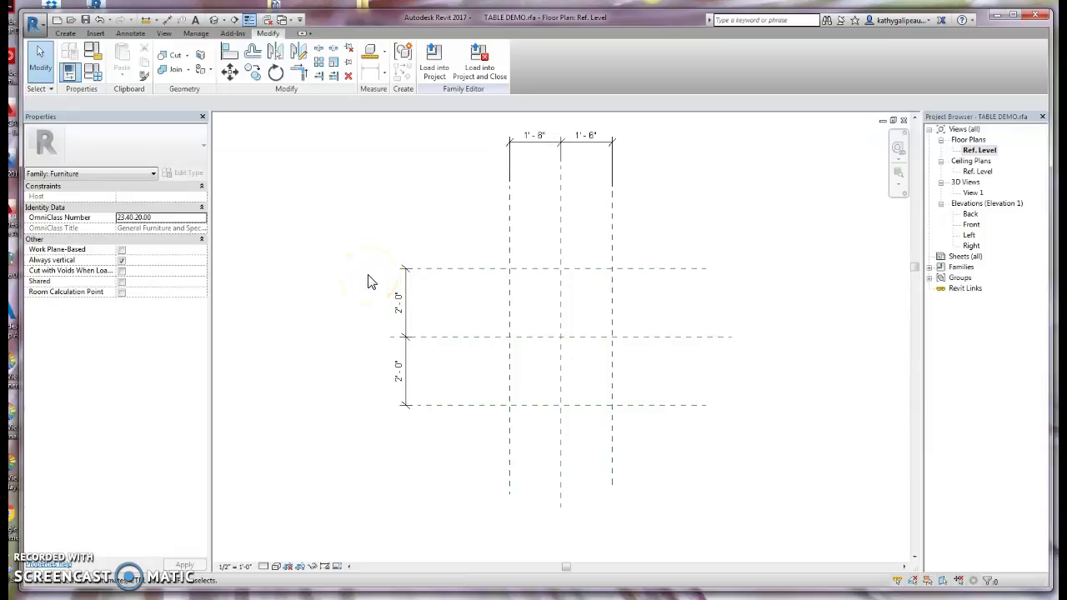
{"action": "left_click", "coordinate": [67, 34]}
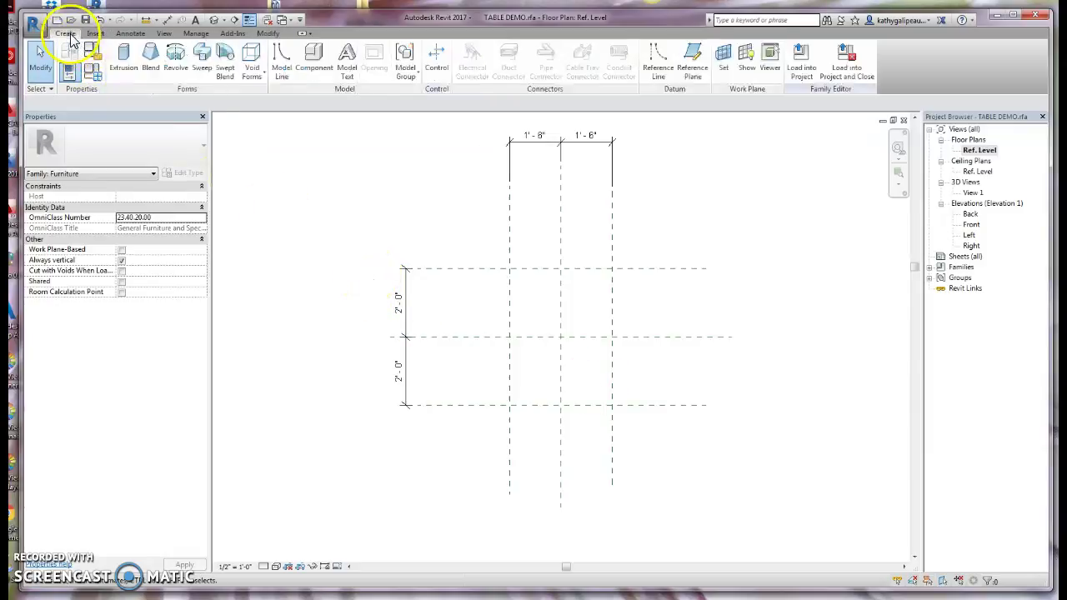
{"action": "left_click", "coordinate": [125, 65]}
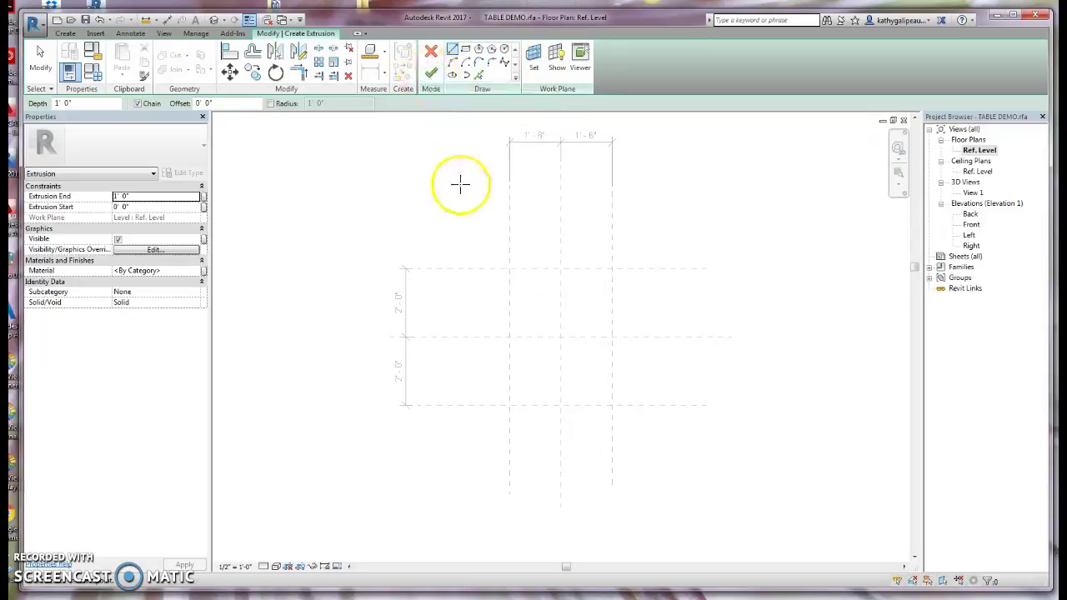
{"action": "left_click", "coordinate": [467, 54]}
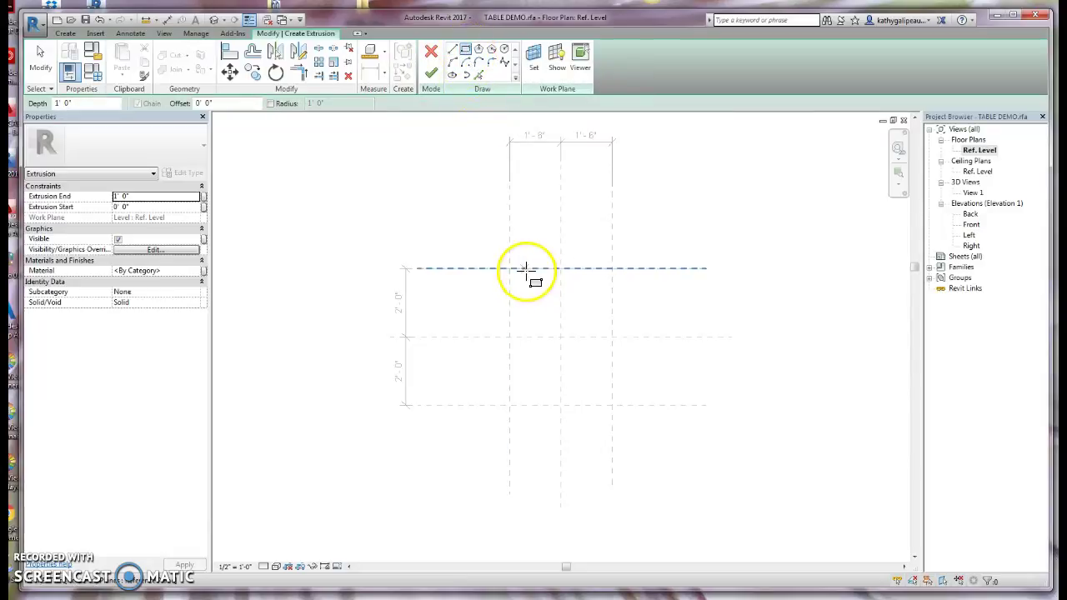
{"action": "left_click", "coordinate": [509, 268]}
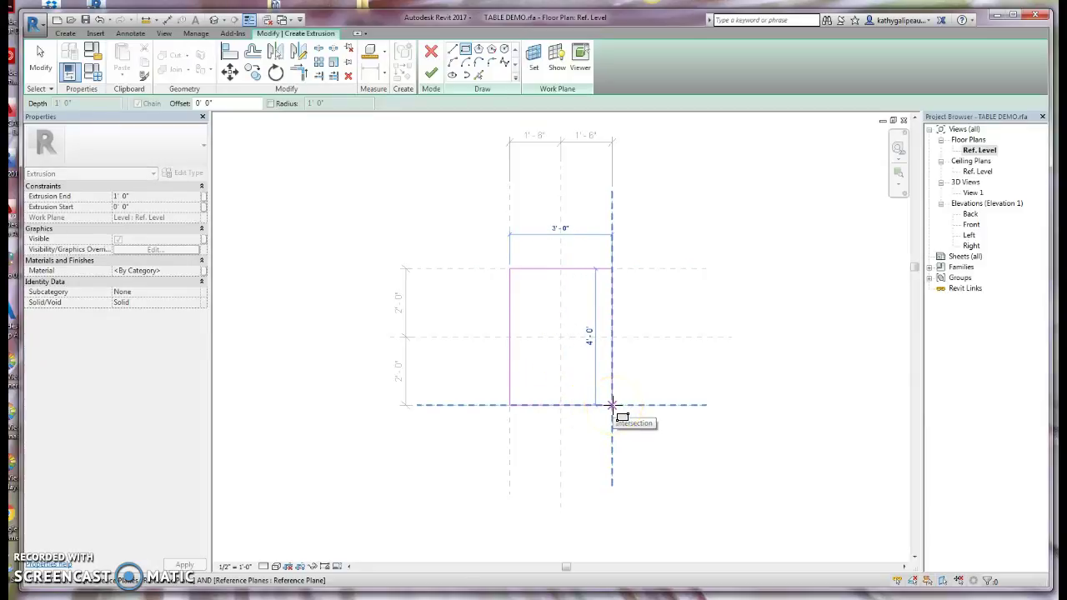
{"action": "left_click", "coordinate": [612, 406]}
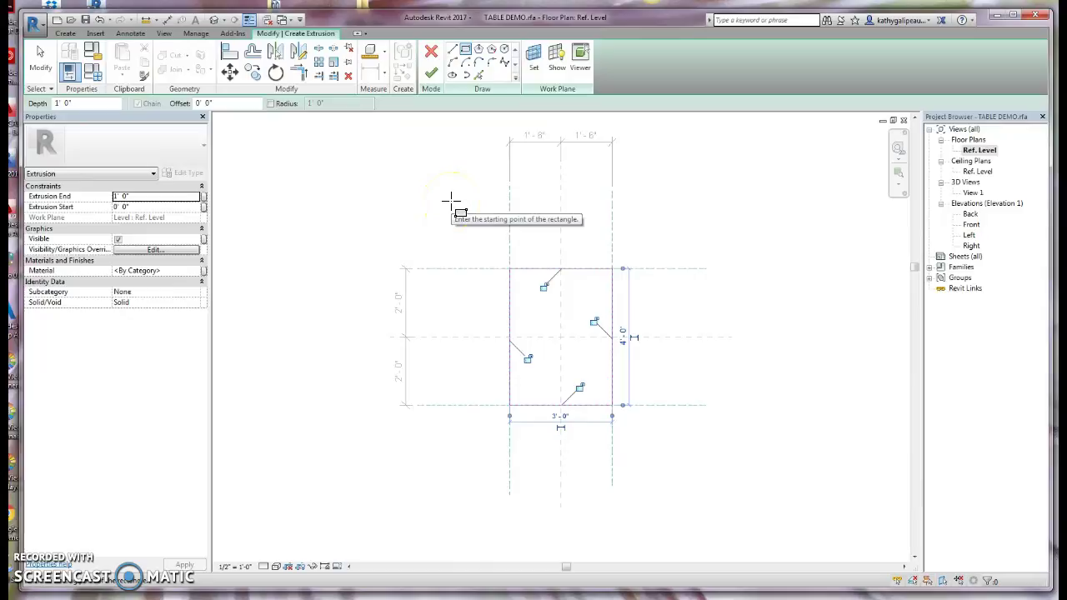
{"action": "left_click", "coordinate": [431, 77]}
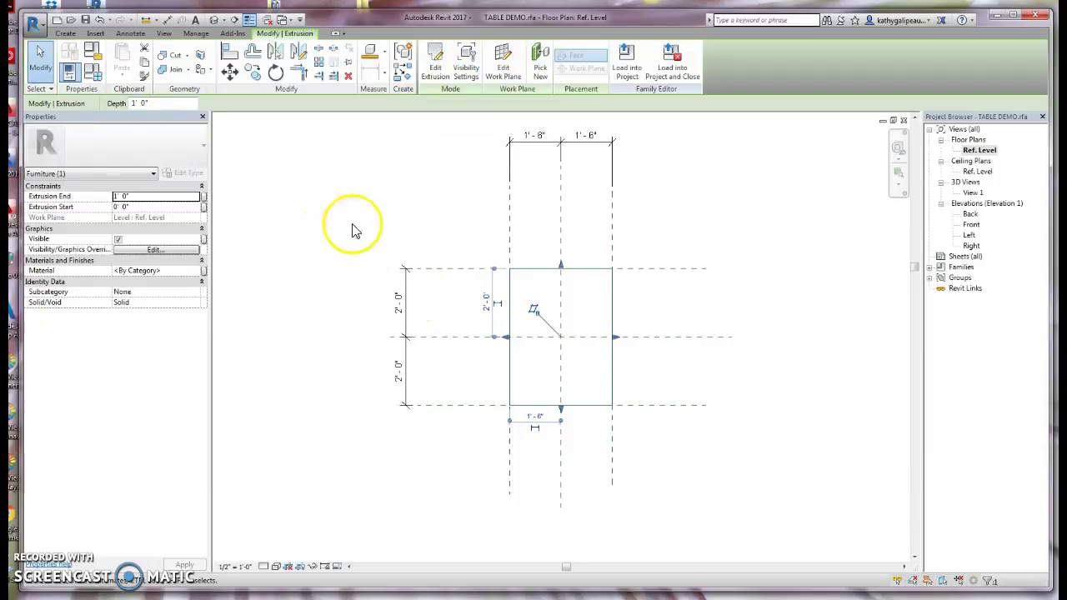
{"action": "left_click", "coordinate": [40, 66]}
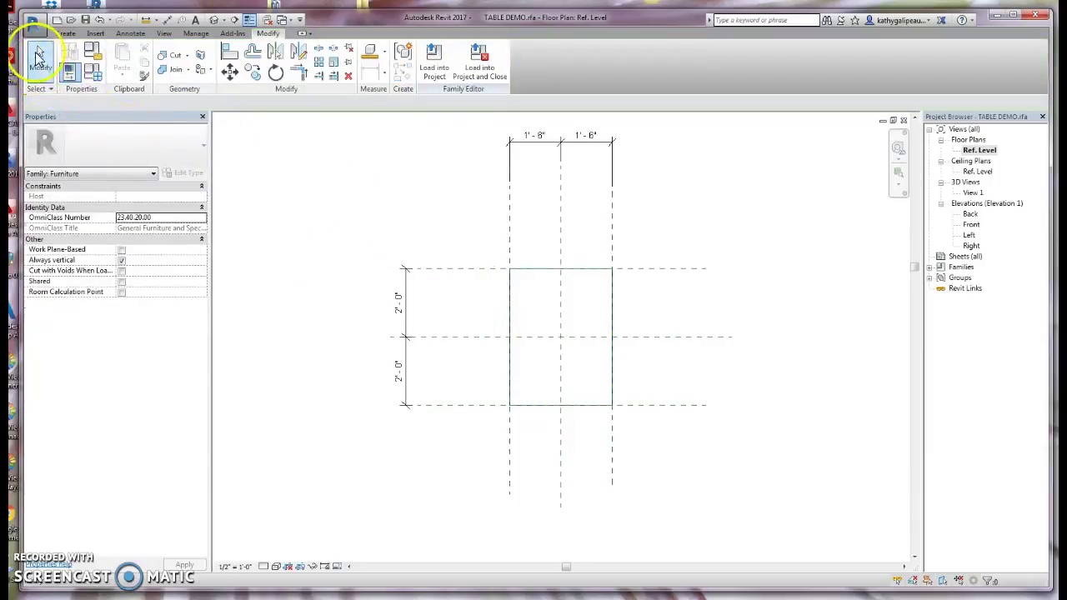
- Inspect the extrusion in 3D View 1 from the corner between the front, right and top faces
{"action": "double_click", "coordinate": [975, 195]}
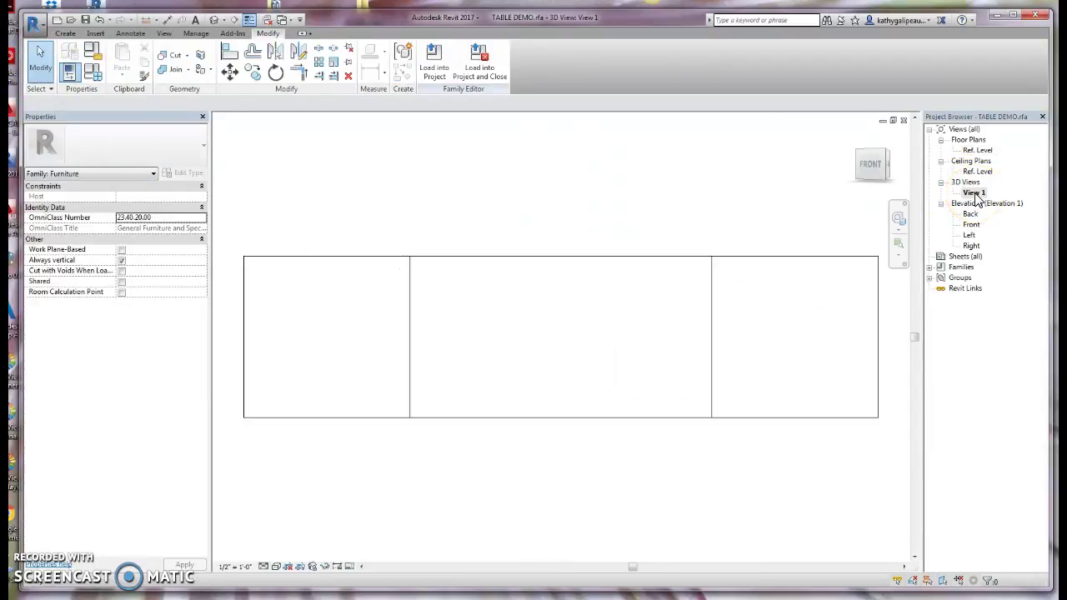
{"action": "left_click", "coordinate": [886, 159]}
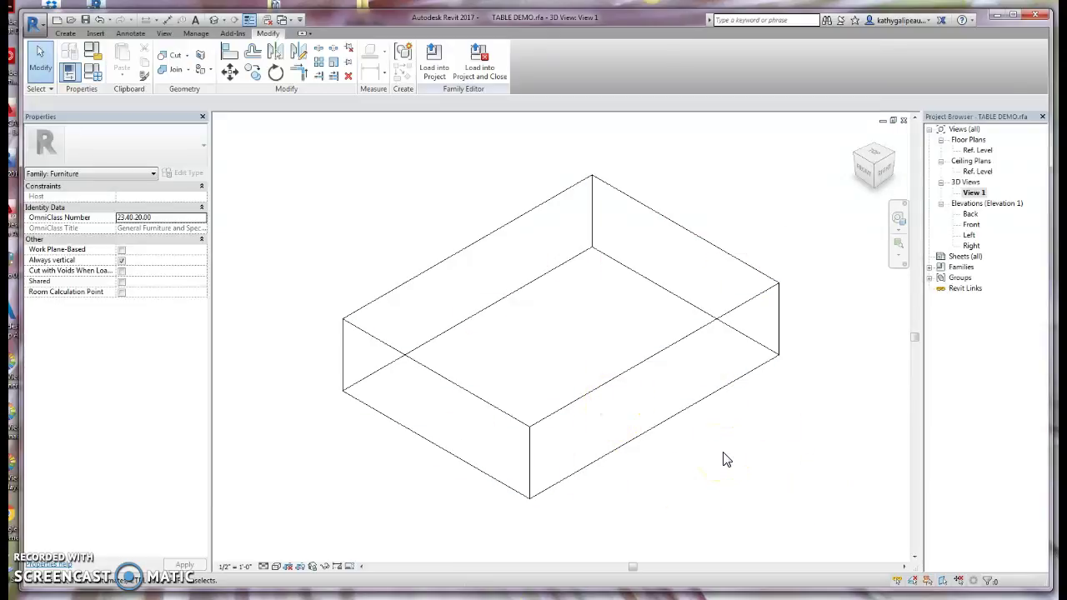
{"action": "left_click", "coordinate": [757, 267]}
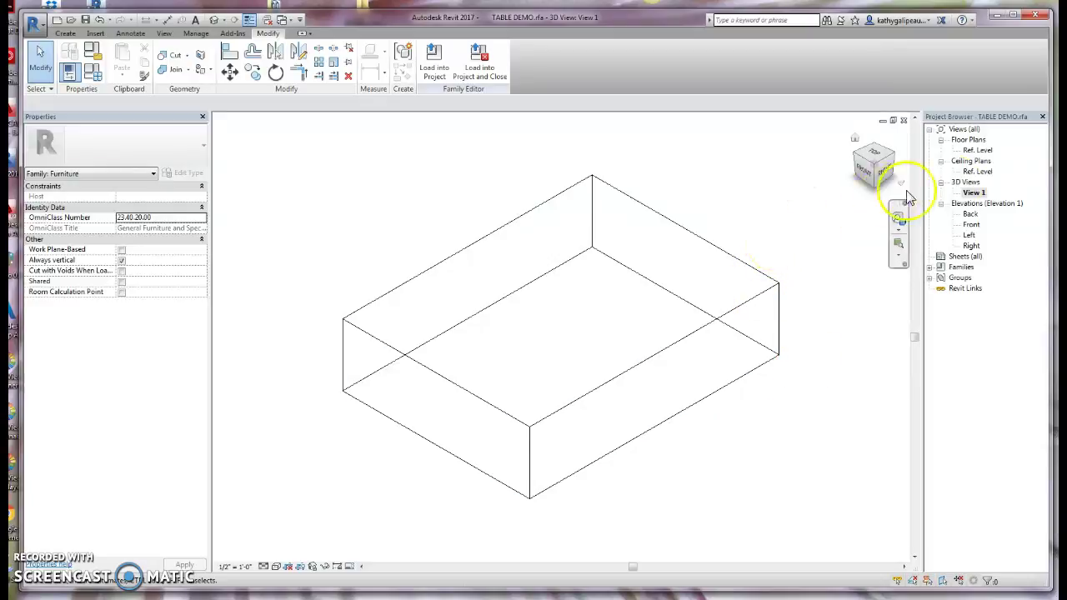
- In the Right elevation, stretch the extrusion's top edge to the 2'-8" TOP plane and its bottom edge to the 2'-6" plane
{"action": "double_click", "coordinate": [971, 247]}
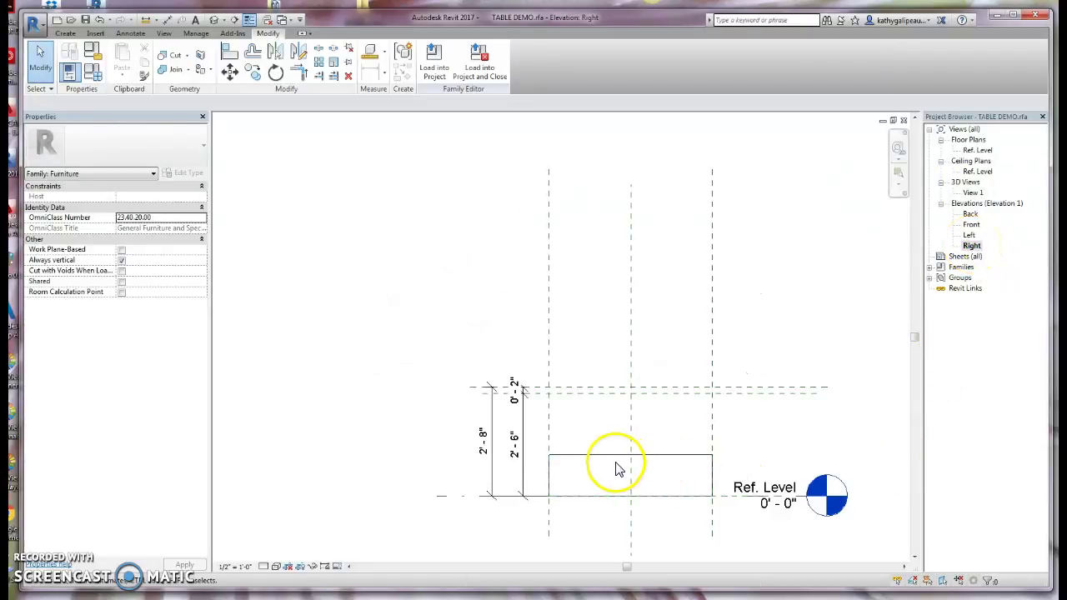
{"action": "scroll", "coordinate": [654, 471], "scroll_direction": "up", "scroll_amount": 2}
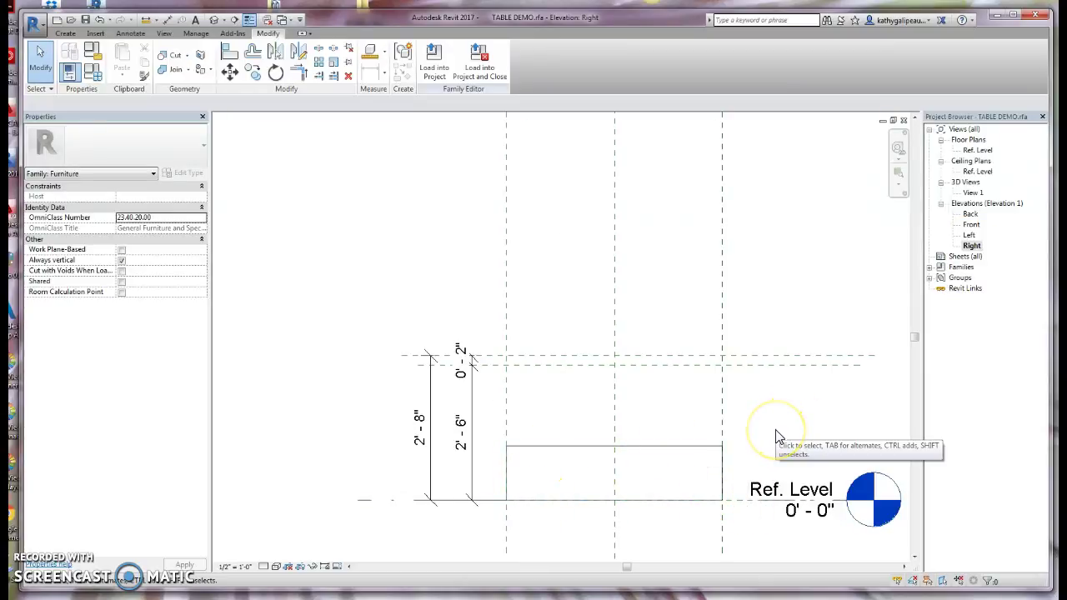
{"action": "left_click", "coordinate": [675, 455]}
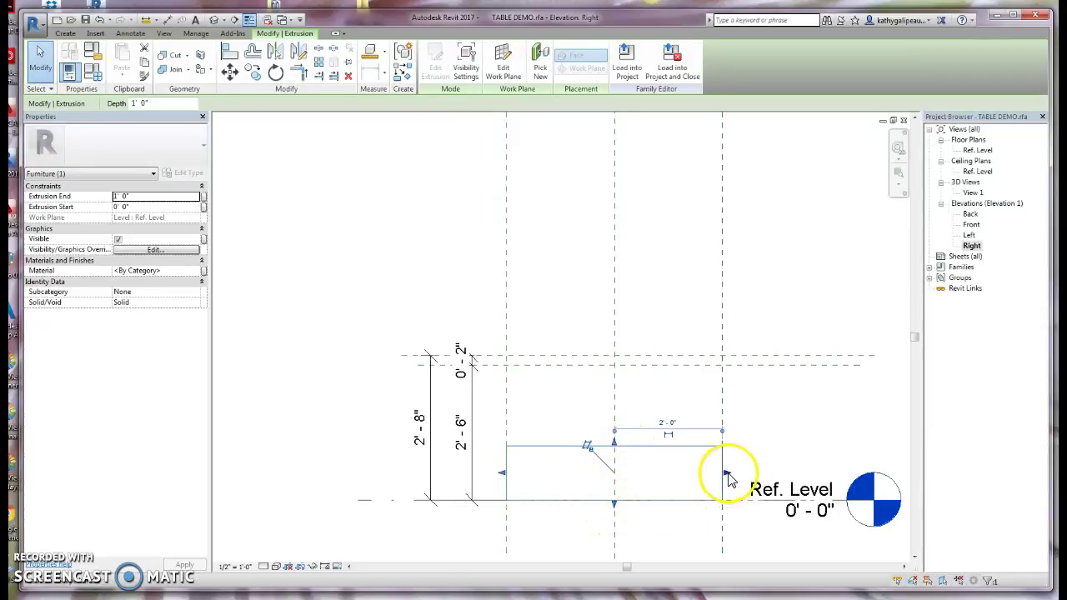
{"action": "left_click_drag", "start_coordinate": [614, 444], "coordinate": [615, 405]}
{"action": "left_click_drag", "start_coordinate": [614, 368], "coordinate": [614, 356]}
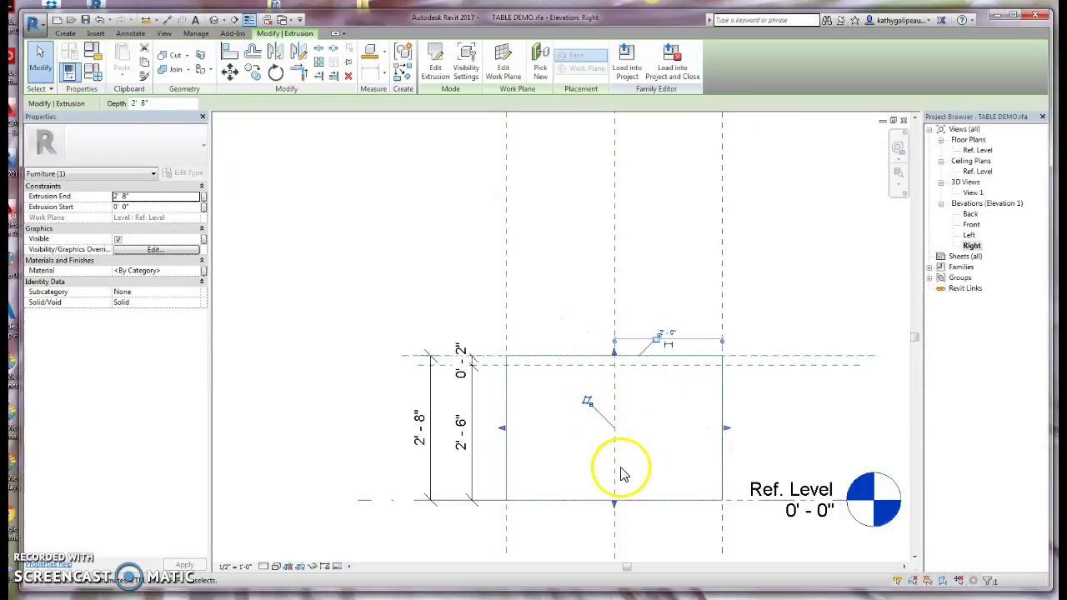
{"action": "left_click_drag", "start_coordinate": [614, 504], "coordinate": [618, 372]}
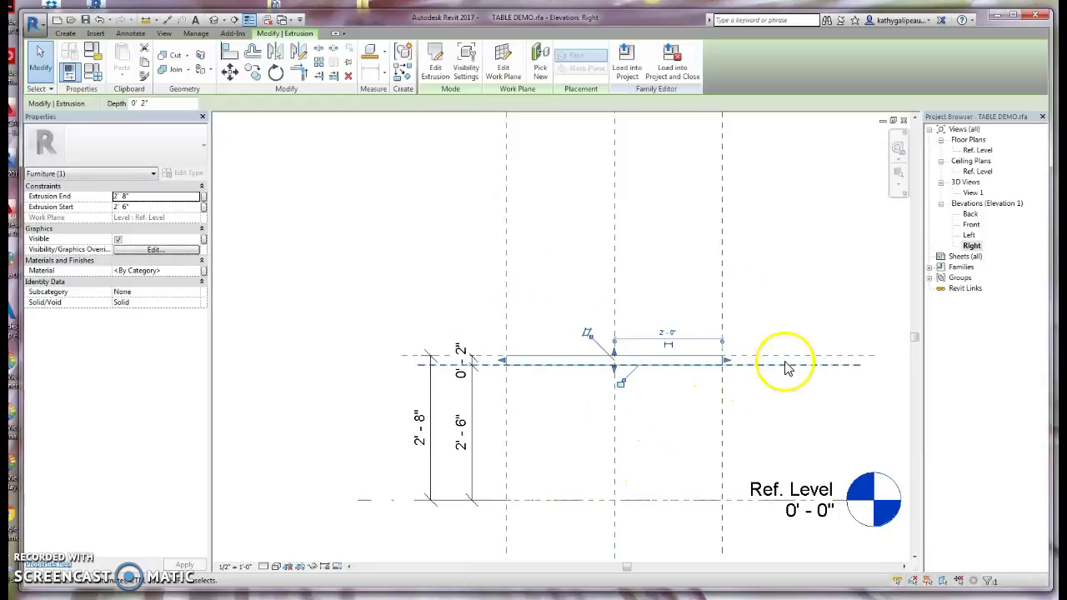
{"action": "left_click", "coordinate": [476, 282]}
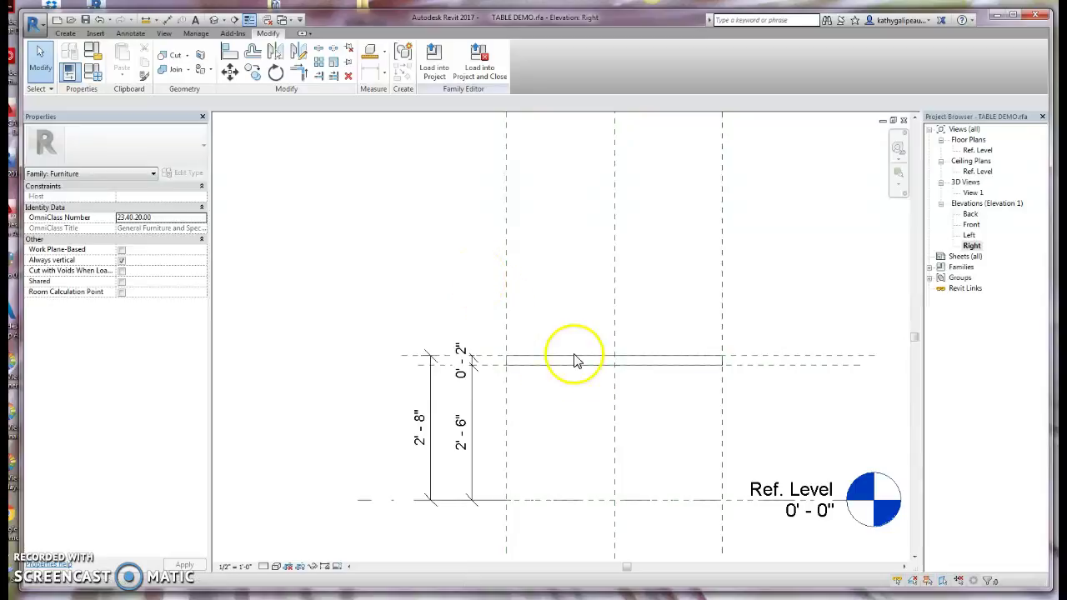
- Display the tabletop in 3D View 1 with the Shaded visual style
{"action": "double_click", "coordinate": [980, 192]}
{"action": "middle_click_drag", "start_coordinate": [677, 342], "coordinate": [667, 392]}
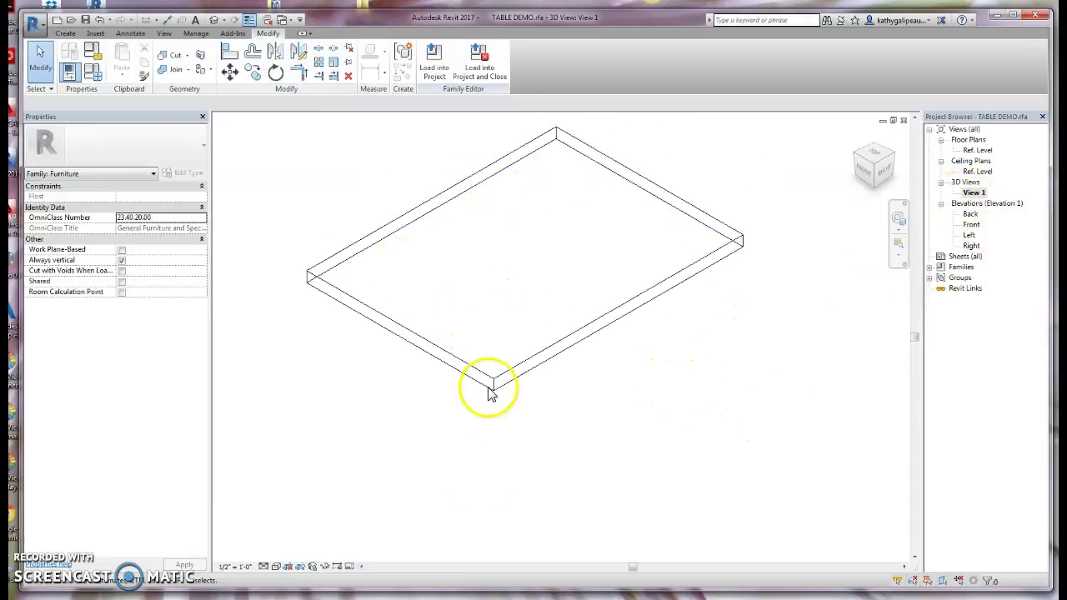
{"action": "left_click", "coordinate": [275, 566]}
{"action": "left_click", "coordinate": [277, 555]}
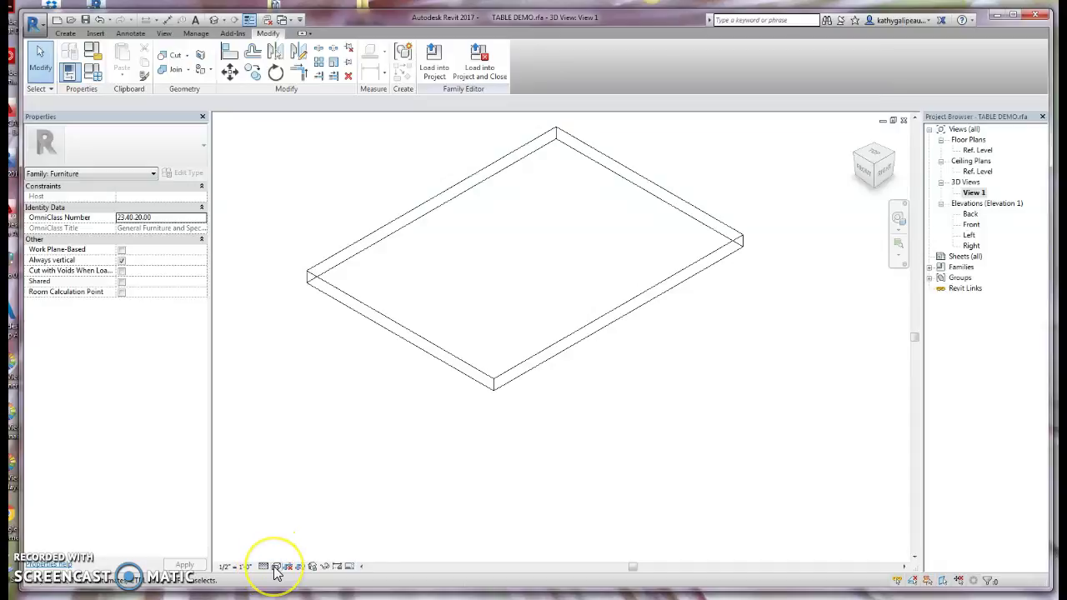
{"action": "left_click", "coordinate": [276, 566]}
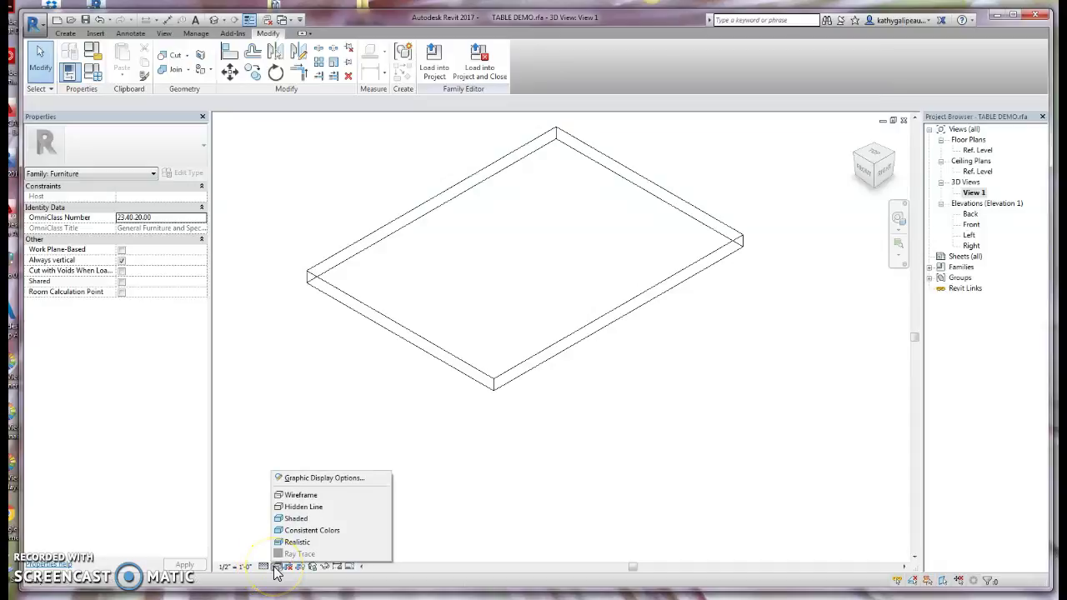
{"action": "left_click", "coordinate": [294, 520]}
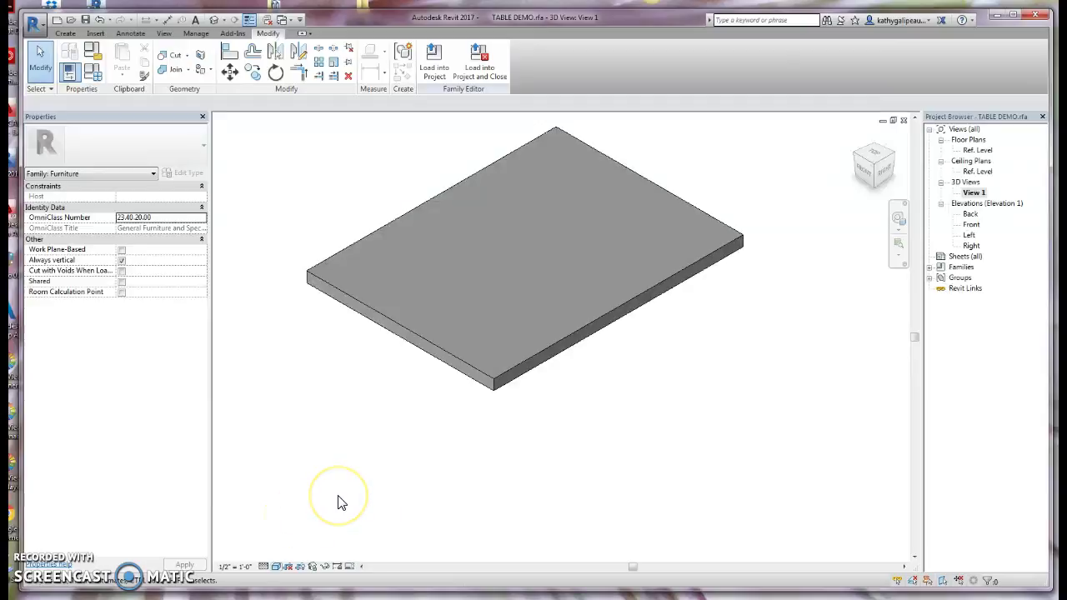